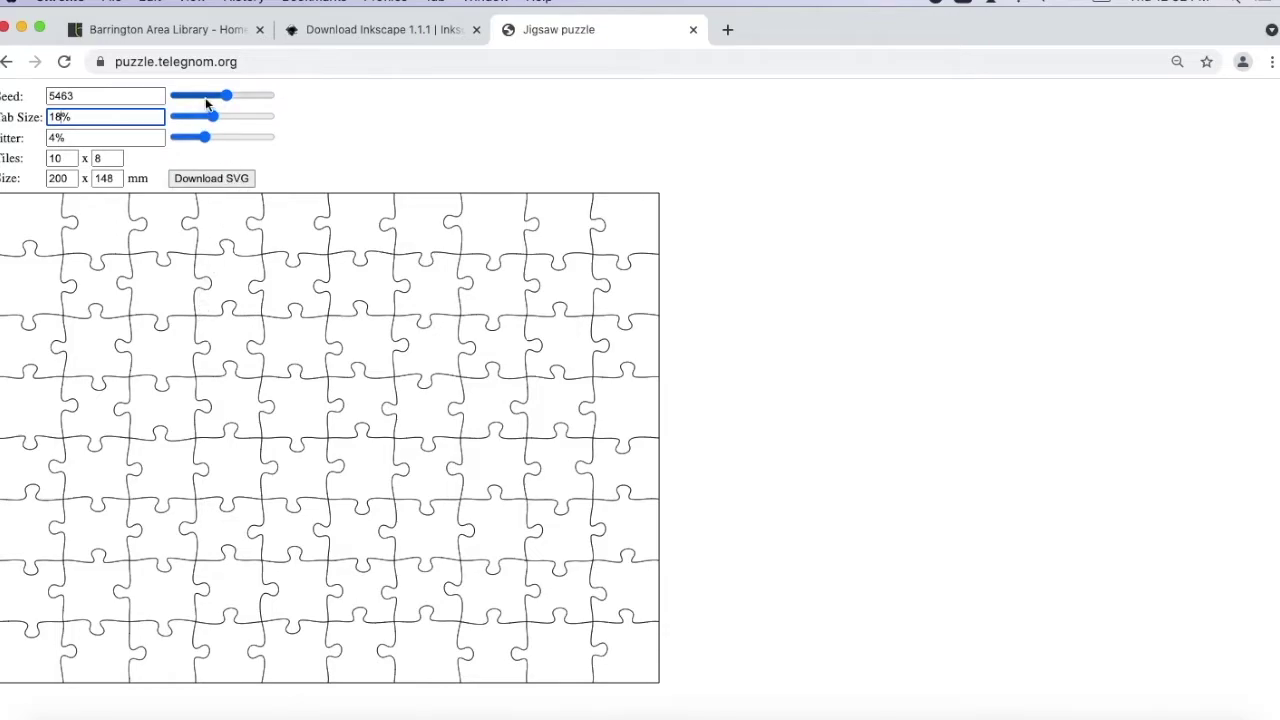
# Step: Set the jigsaw pattern's seed to 7222 and download the puzzle as an SVG file
pyautogui.moveTo(222, 99)
pyautogui.mouseDown()
pyautogui.moveTo(210, 102)
pyautogui.moveTo(243, 101)
pyautogui.mouseUp()
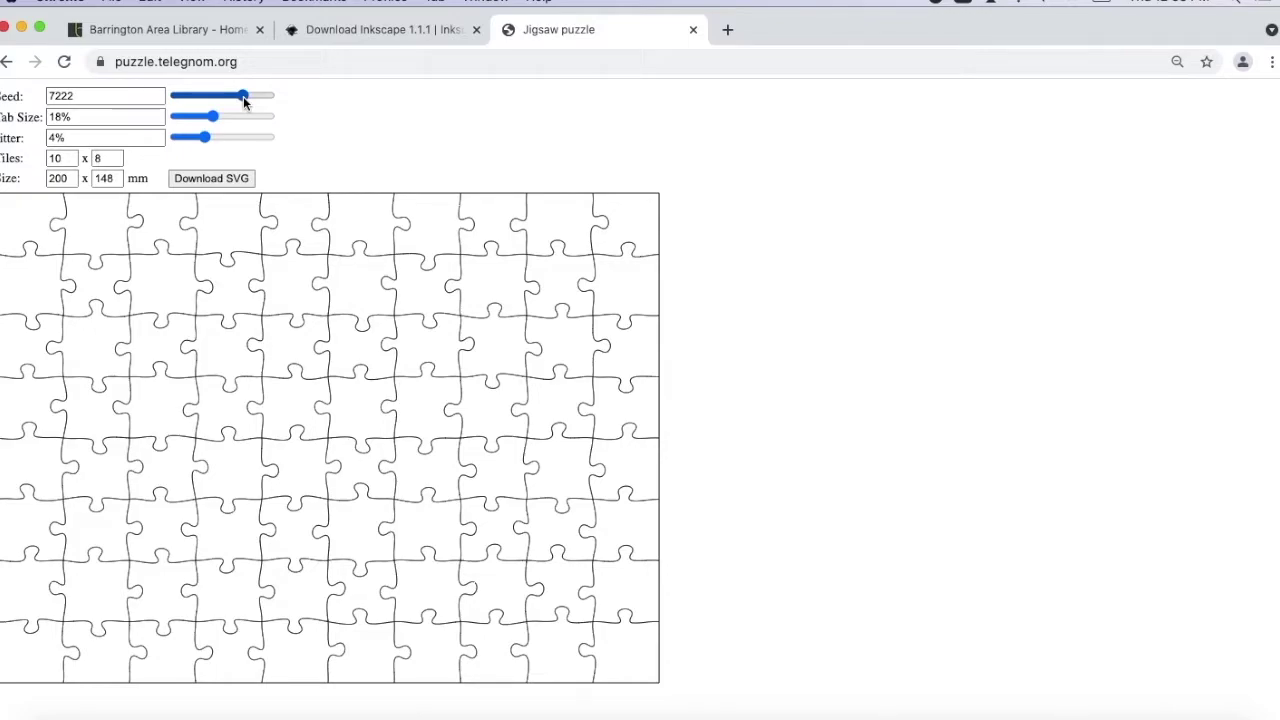
pyautogui.click(105, 96)
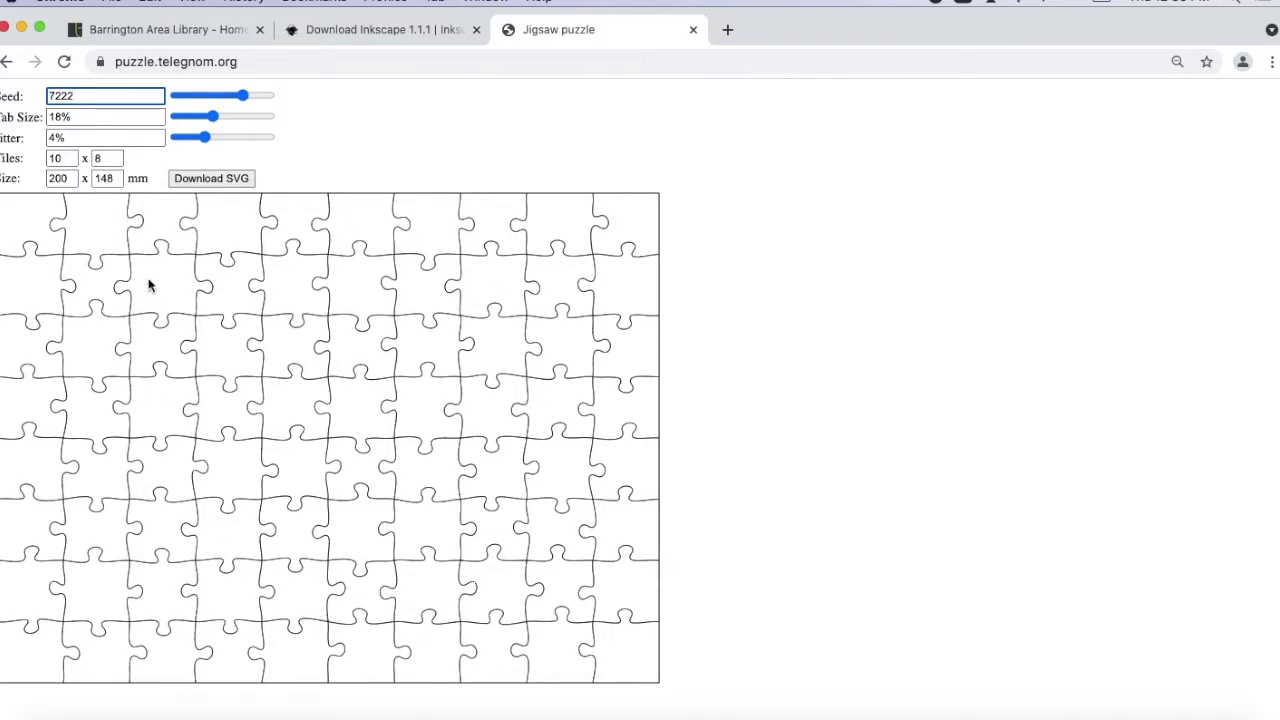
pyautogui.click(230, 180)
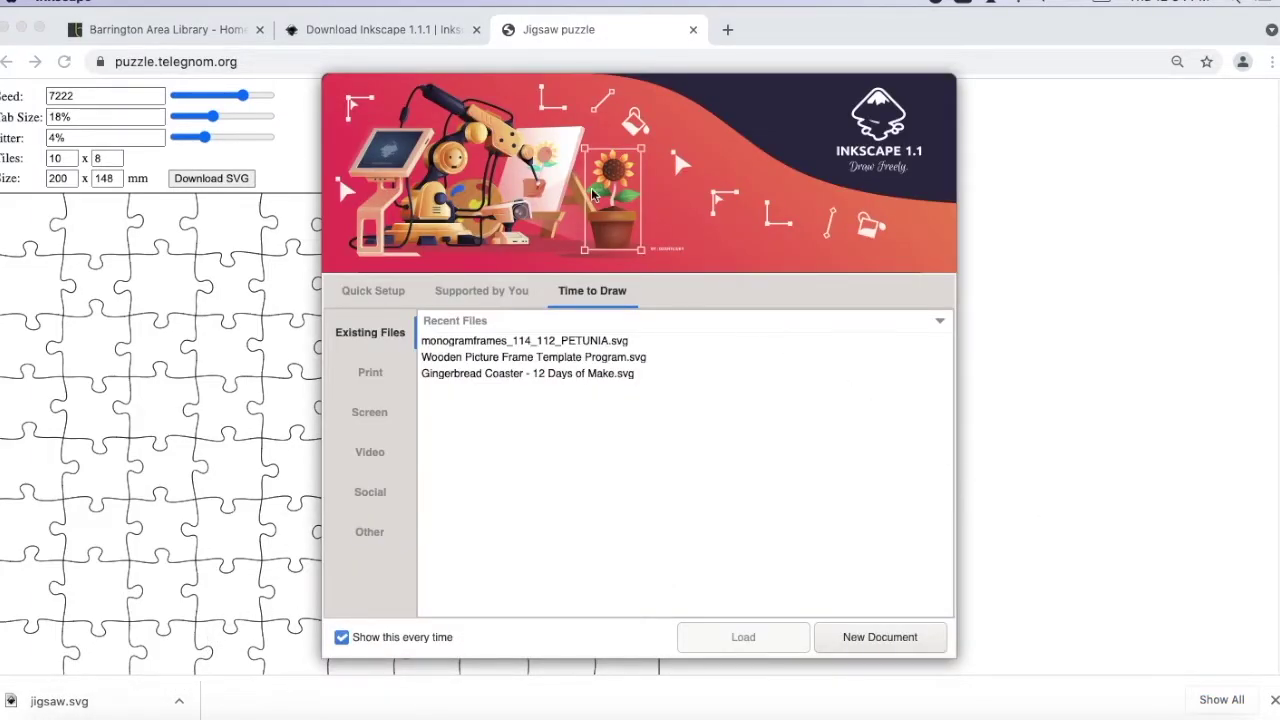
# Step: Switch to Inkscape, create a new document, and set its display units and custom page size units to inches
pyautogui.click(880, 637)
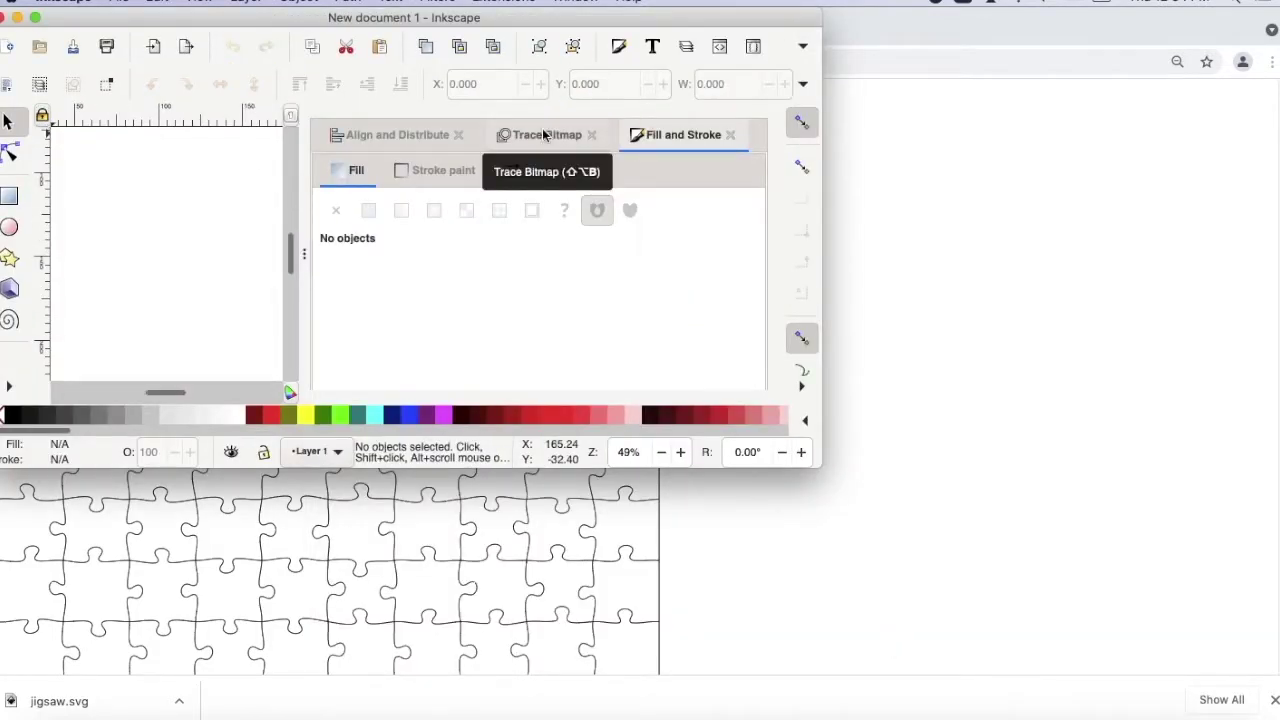
pyautogui.moveTo(818, 465)
pyautogui.mouseDown()
pyautogui.moveTo(981, 571)
pyautogui.moveTo(1270, 712)
pyautogui.mouseUp()
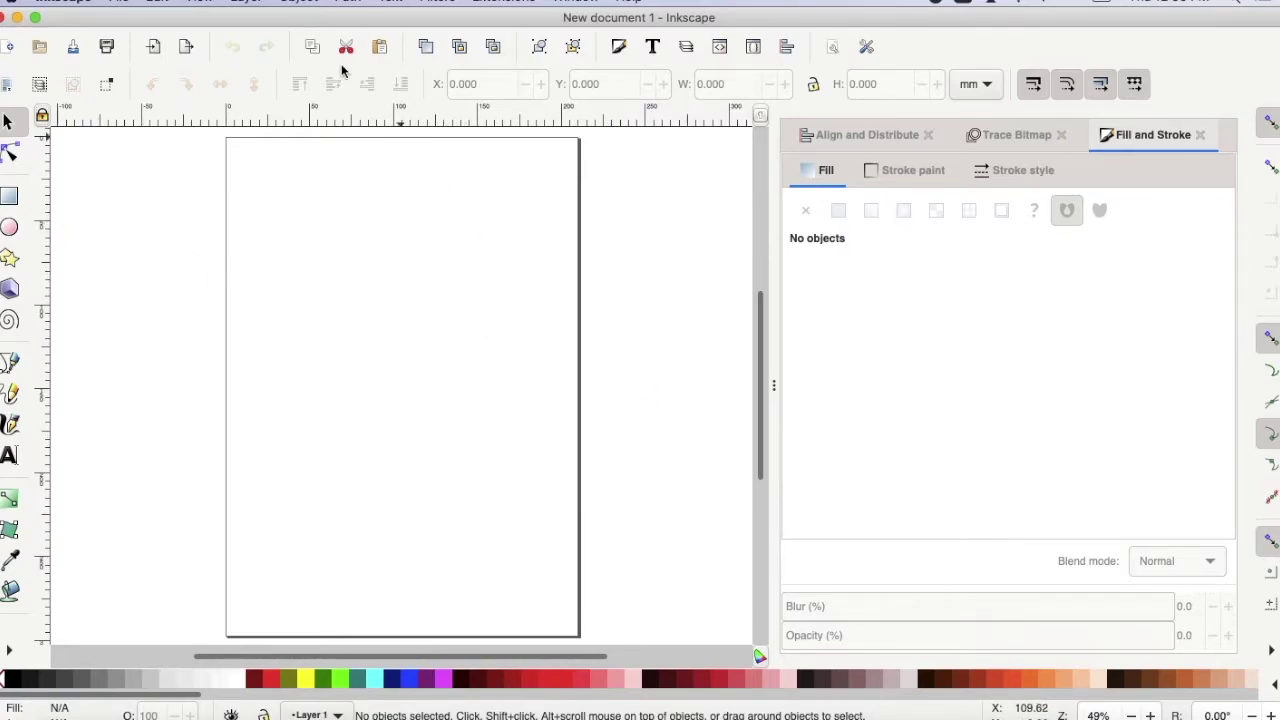
pyautogui.click(124, 2)
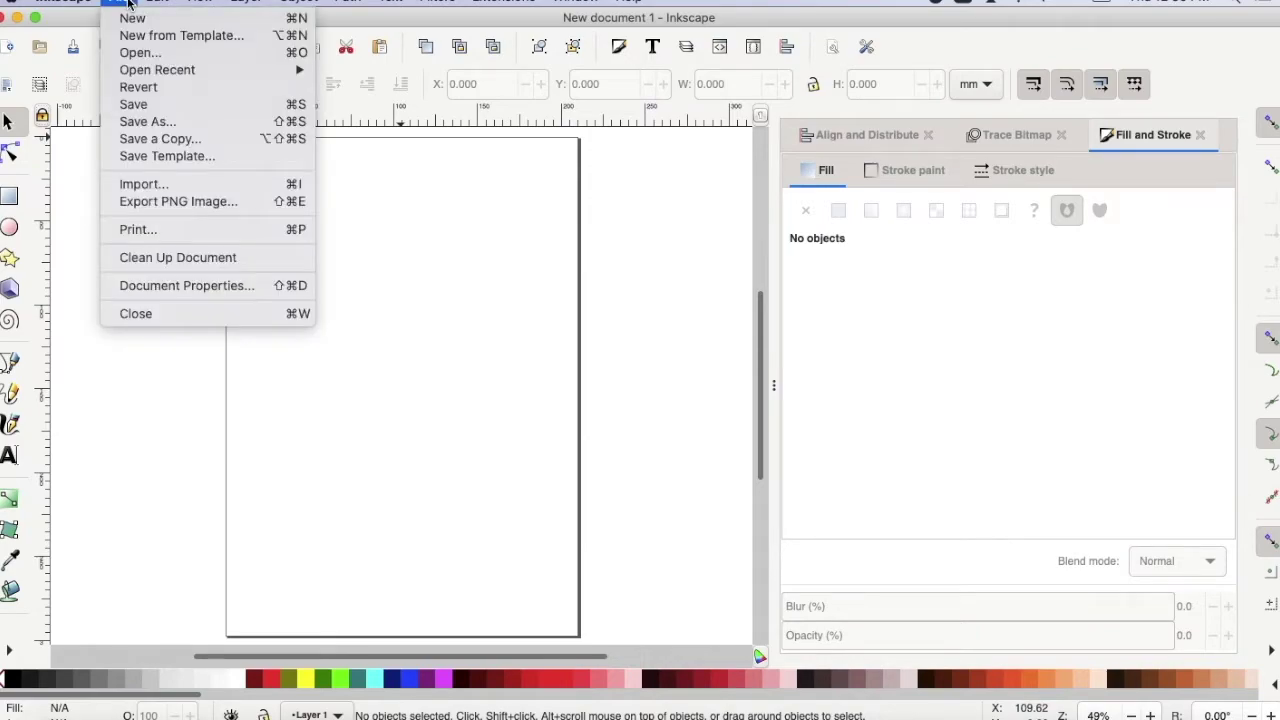
pyautogui.click(262, 286)
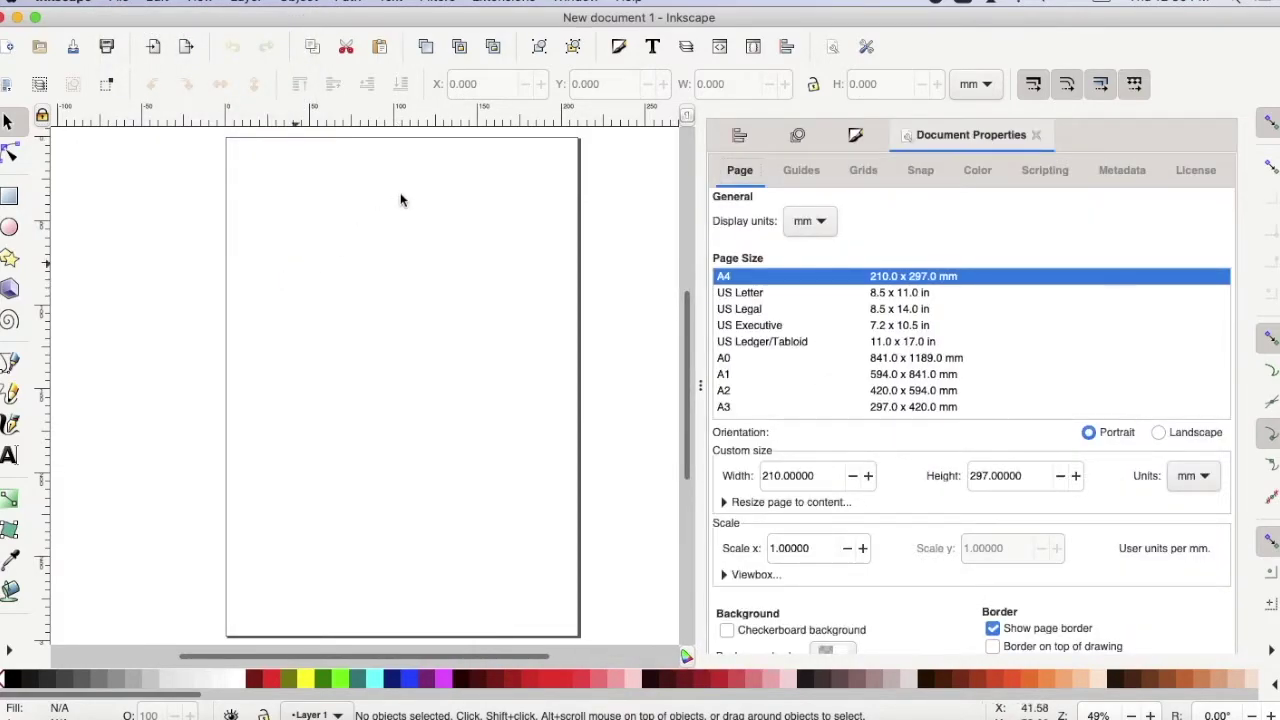
pyautogui.click(808, 221)
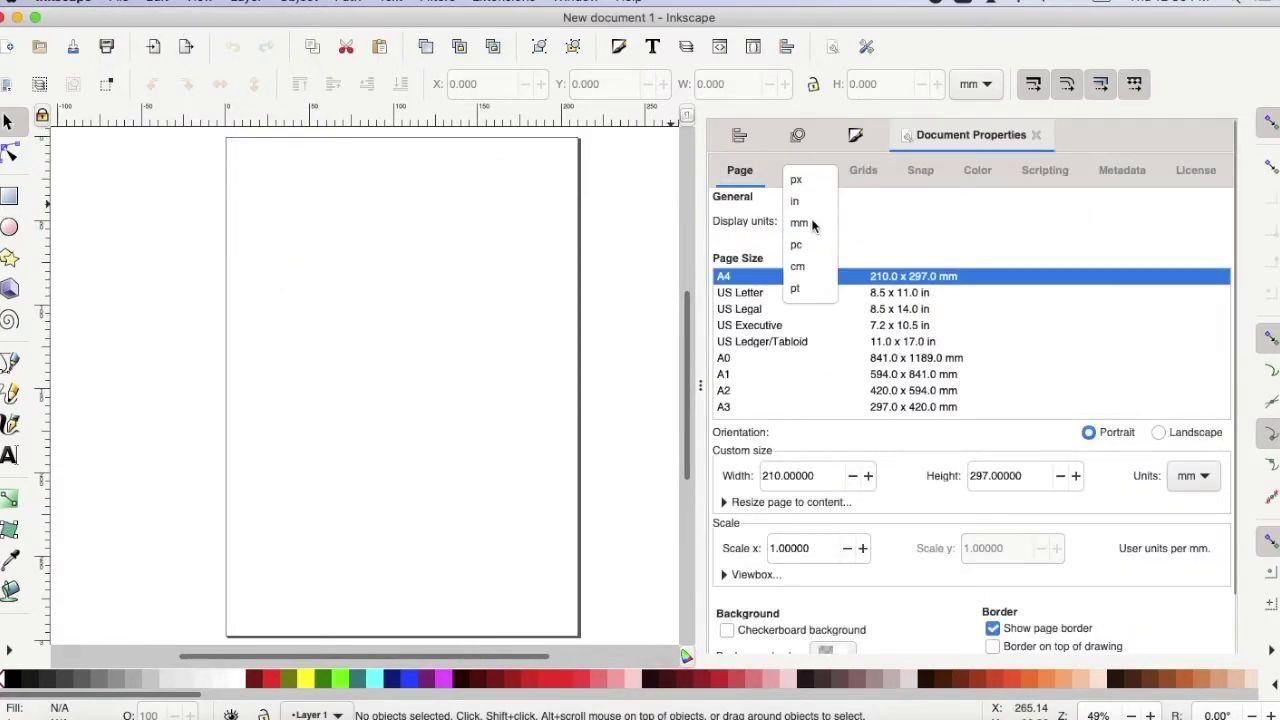
pyautogui.click(804, 204)
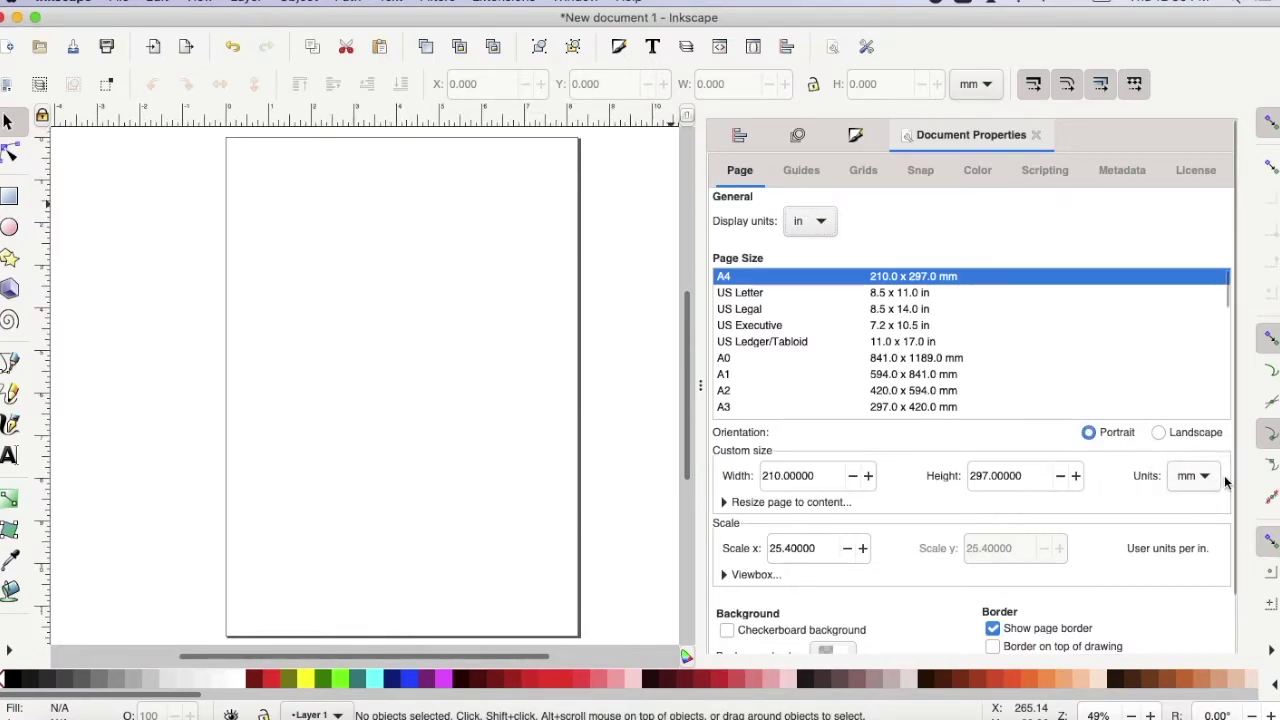
pyautogui.click(1193, 478)
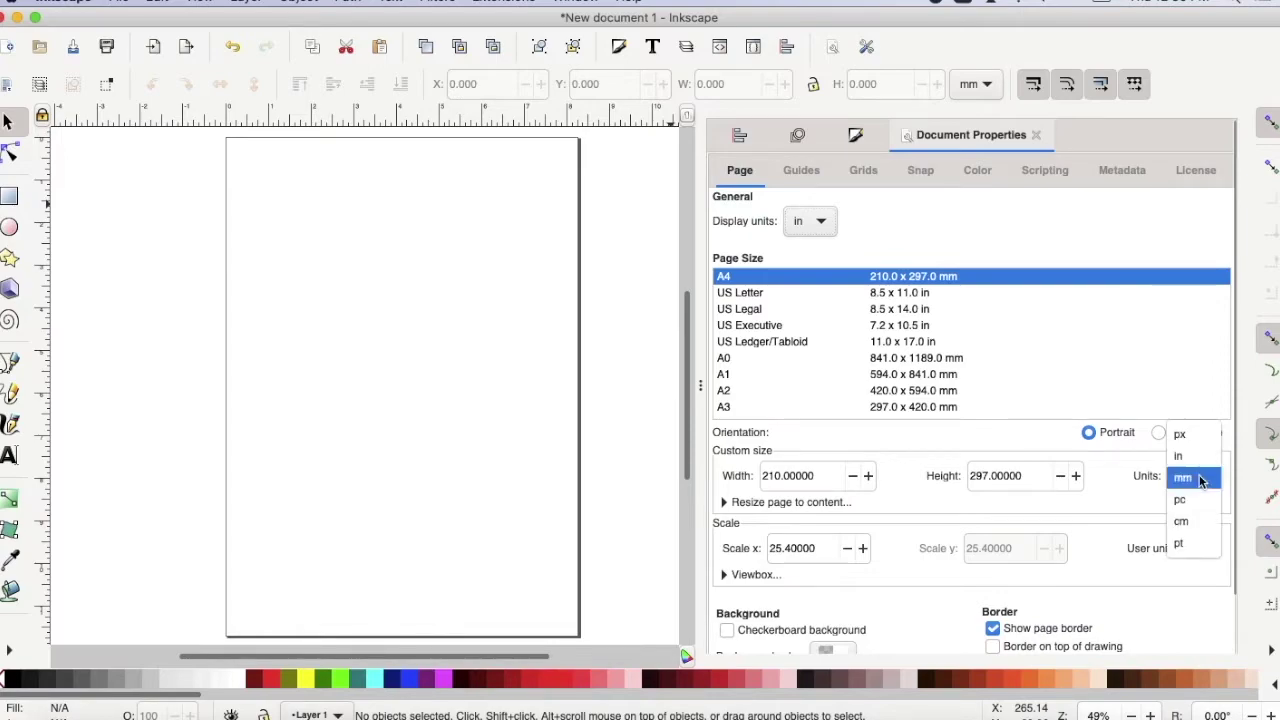
pyautogui.click(1193, 460)
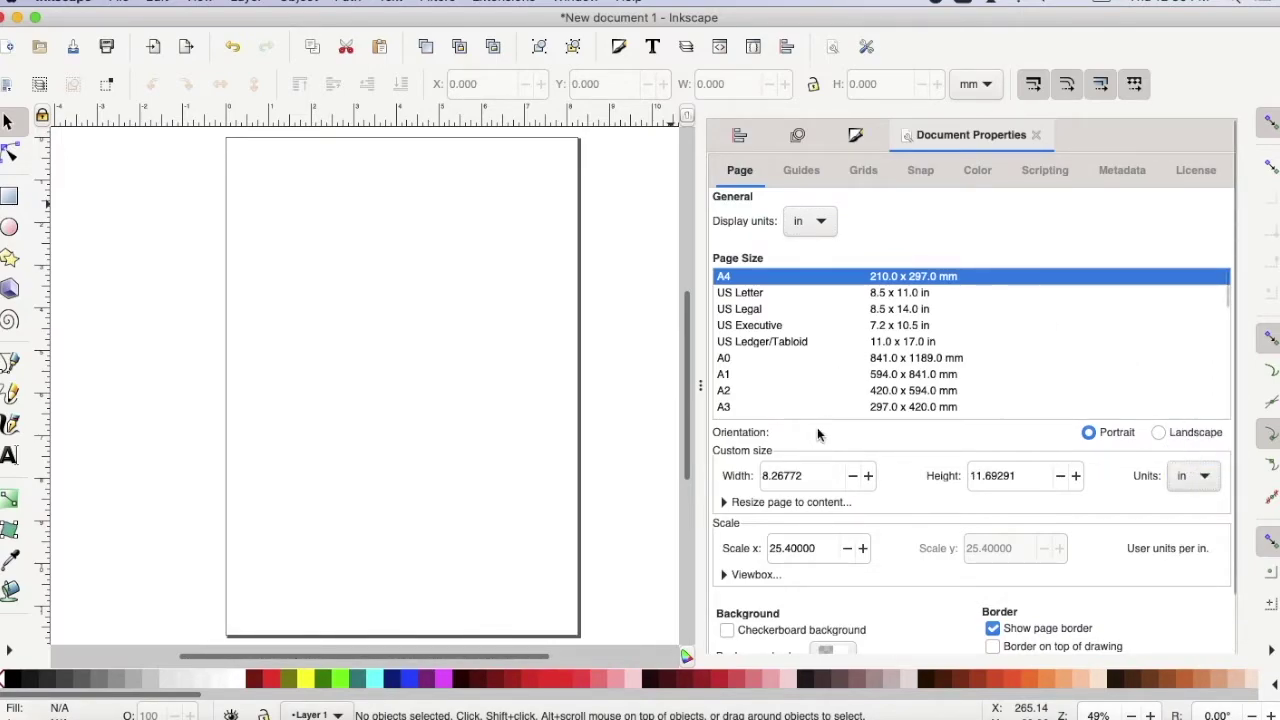
# Step: Set the custom page size to 12 in wide by 6 in high
pyautogui.doubleClick(805, 475)
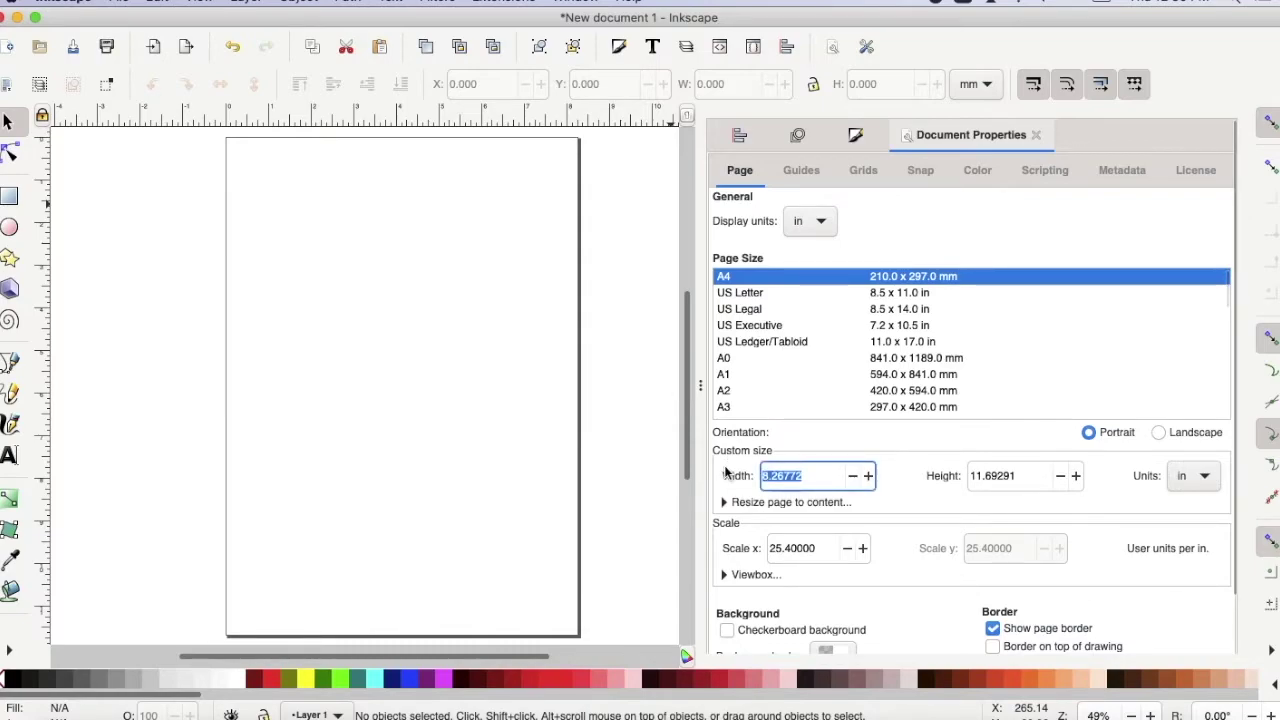
pyautogui.write('12')
pyautogui.press('Tab')
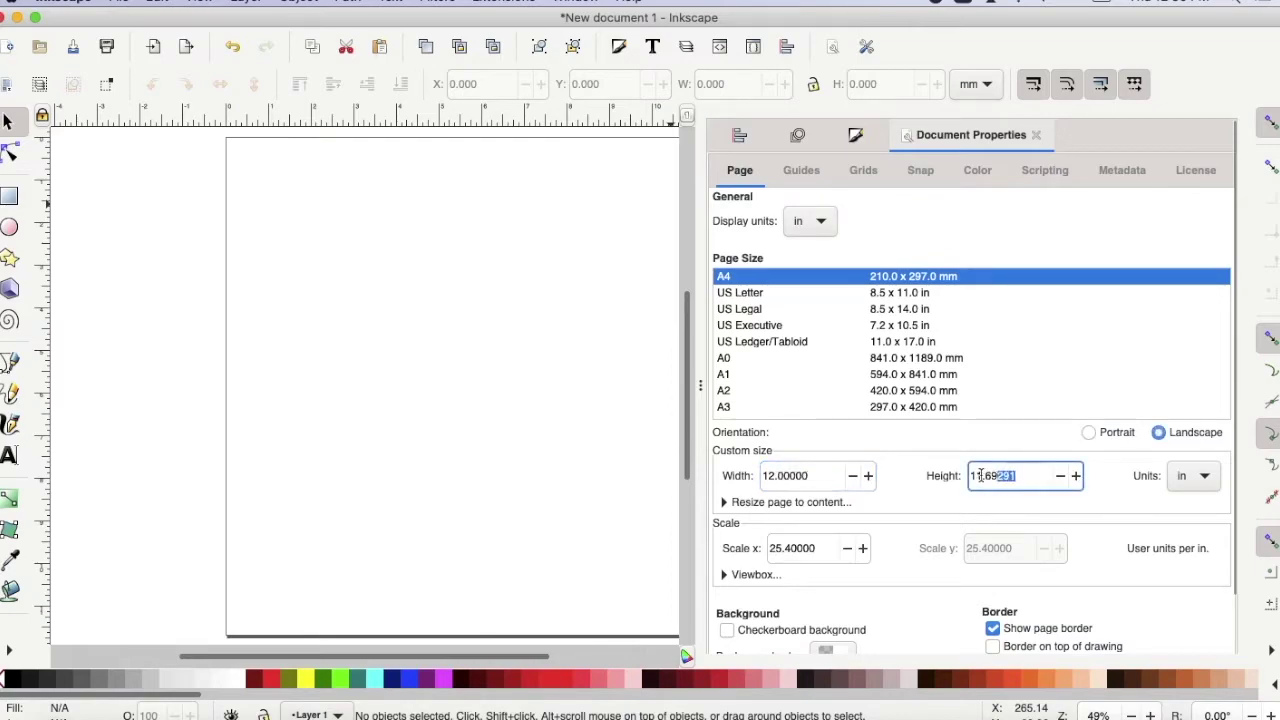
pyautogui.write('6')
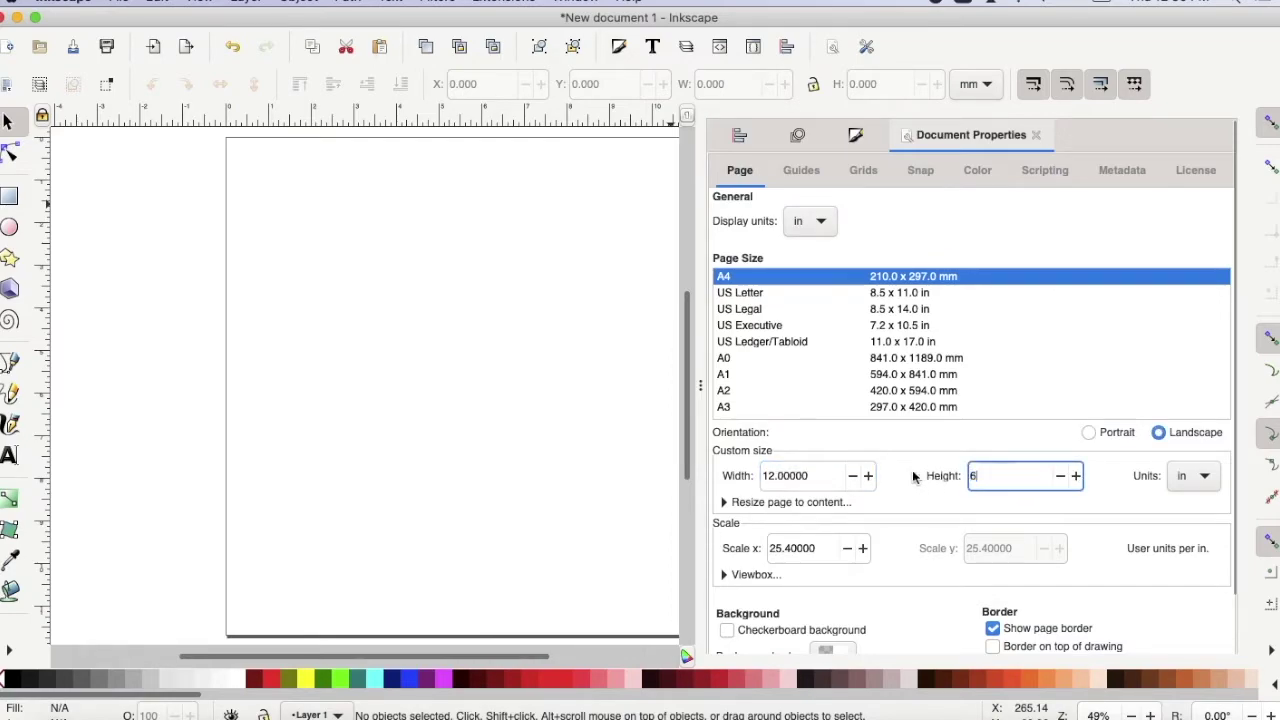
pyautogui.click(813, 476)
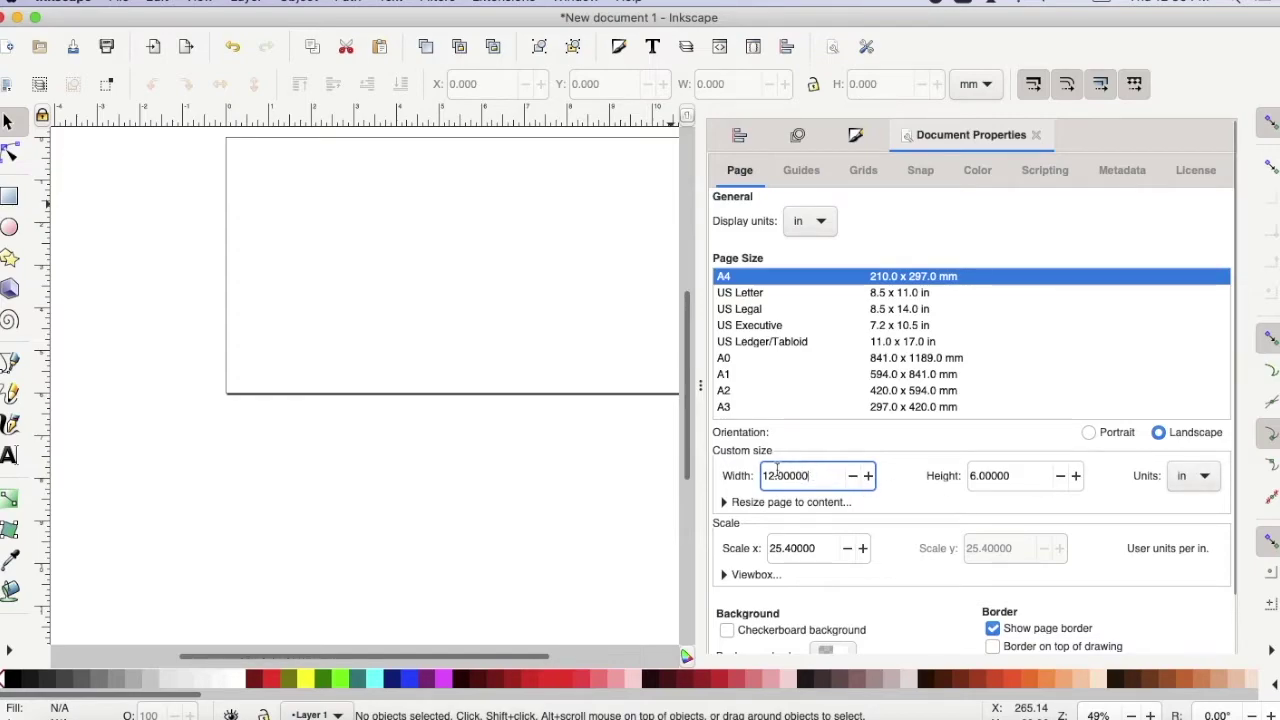
pyautogui.scroll(2, 557, 417)
pyautogui.scroll(2, 540, 408)
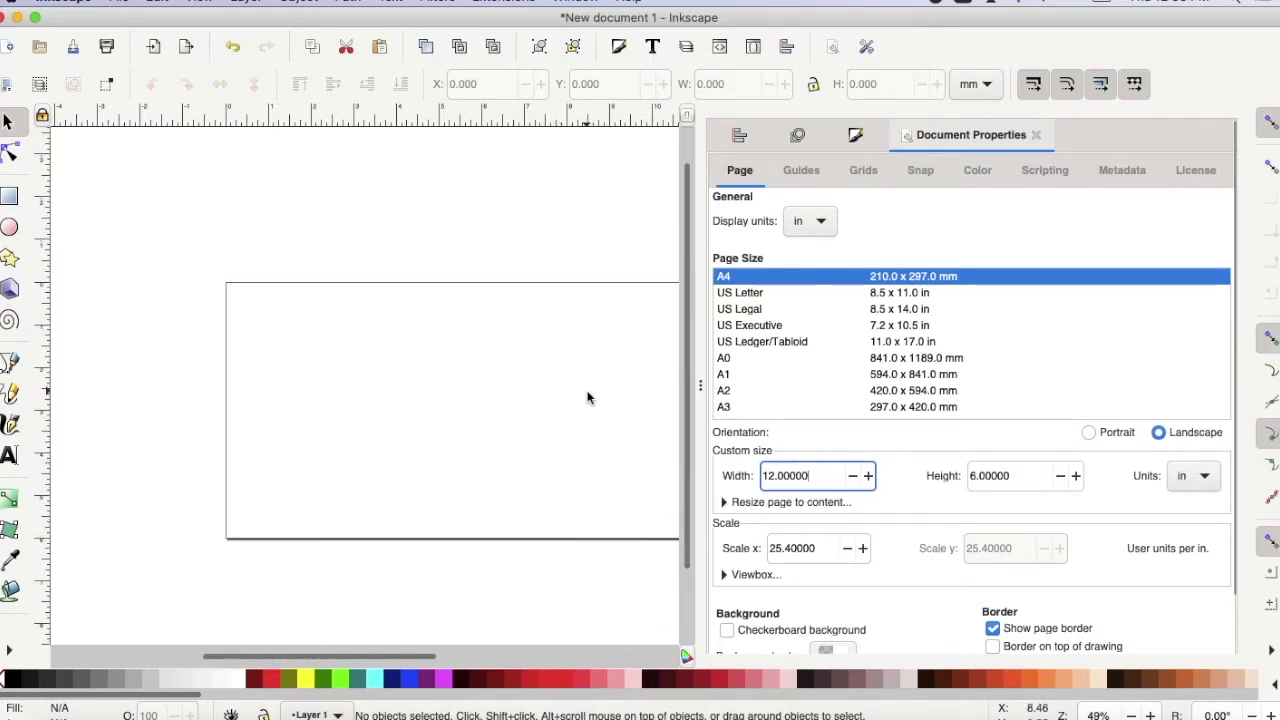
pyautogui.moveTo(374, 656)
pyautogui.mouseDown()
pyautogui.moveTo(483, 643)
pyautogui.moveTo(375, 639)
pyautogui.mouseUp()
pyautogui.scroll(1, 423, 600)
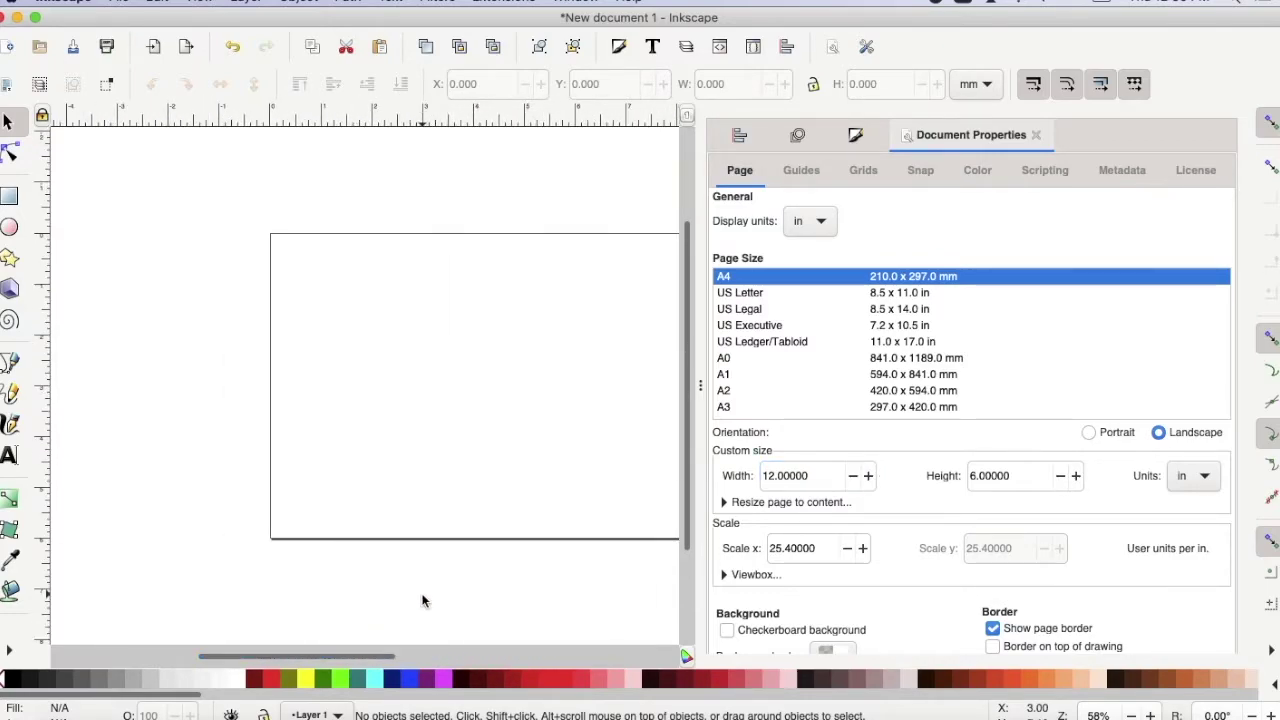
pyautogui.hscroll(4, 423, 600)
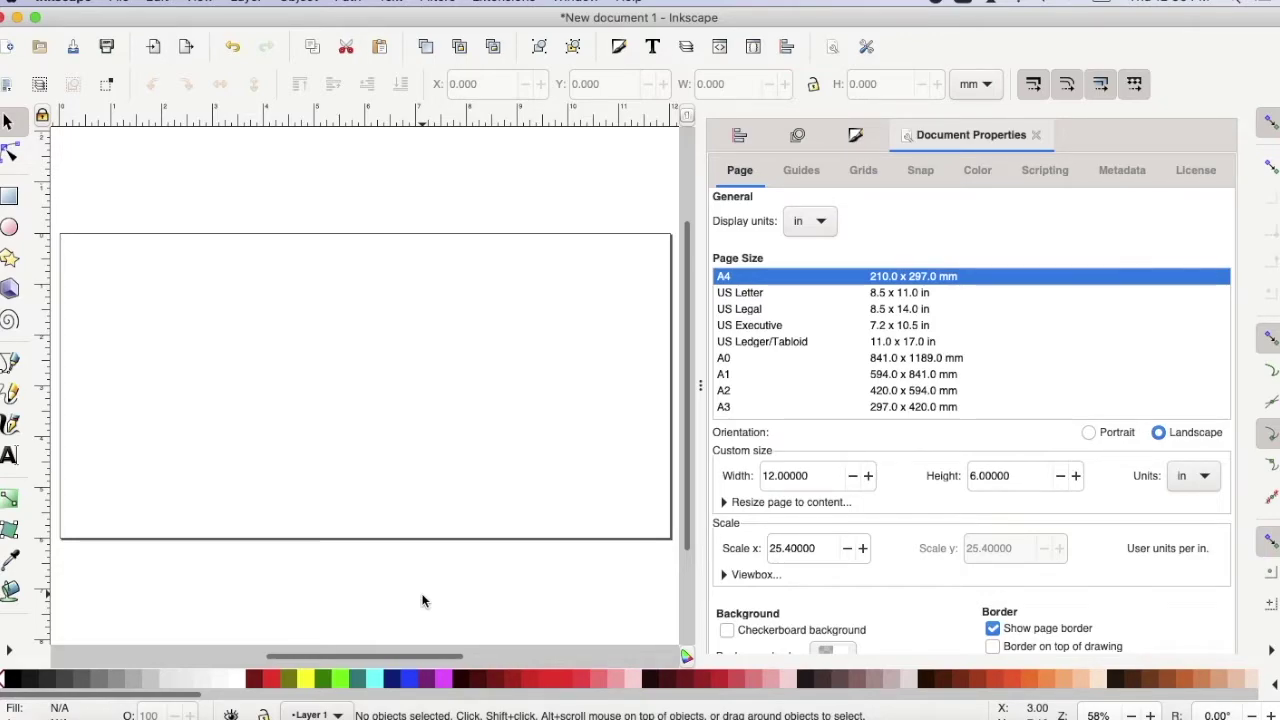
# Step: Import jigsaw.svg from Downloads as editable objects in the current file, and leave it deselected
pyautogui.click(127, 4)
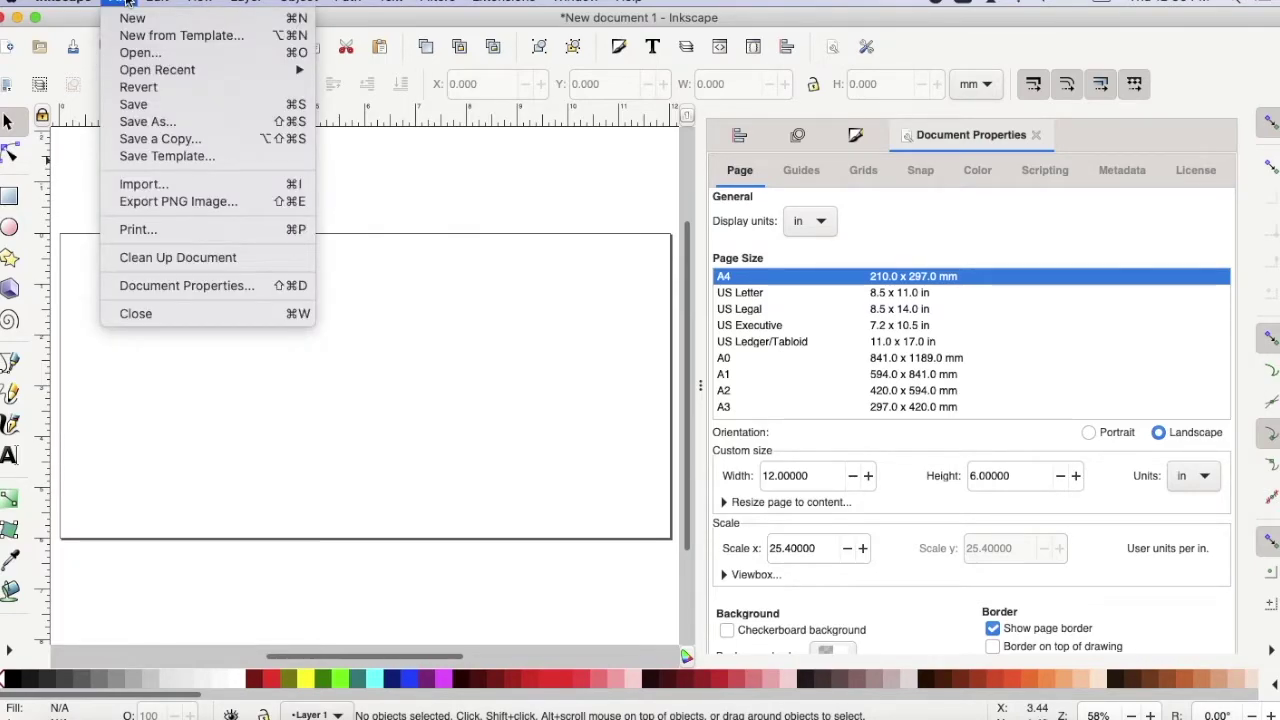
pyautogui.click(145, 188)
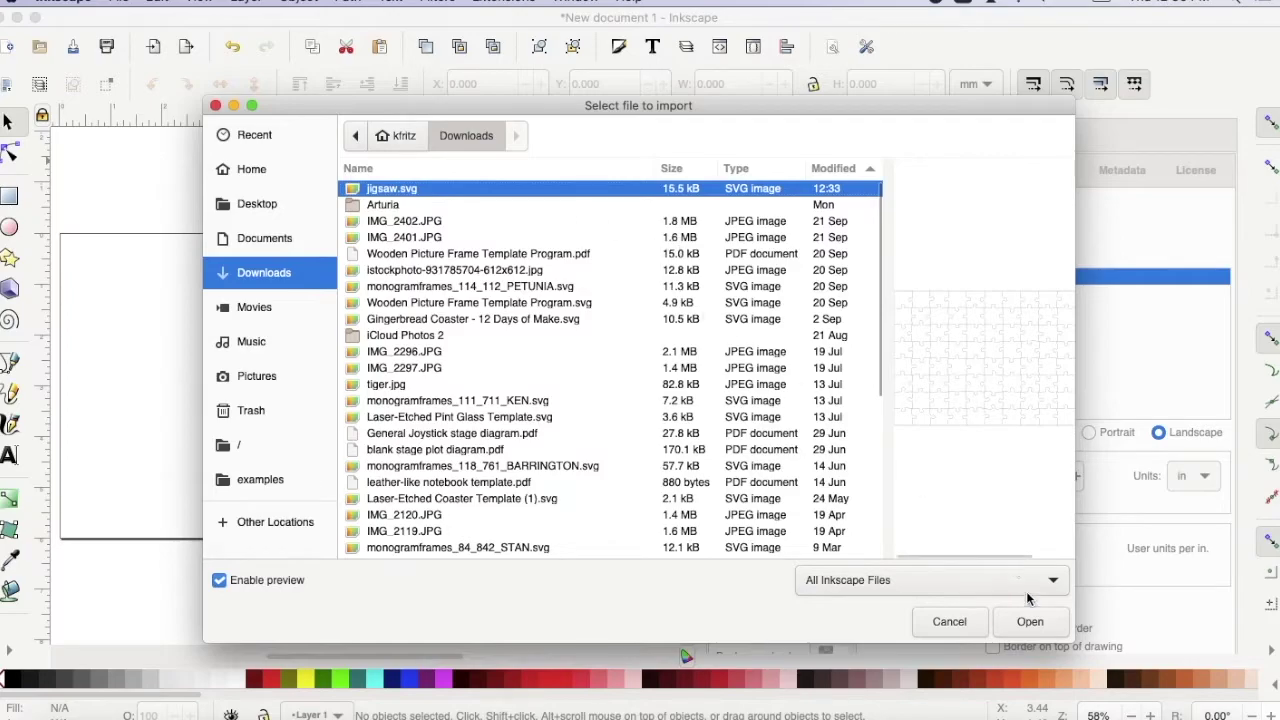
pyautogui.click(1030, 622)
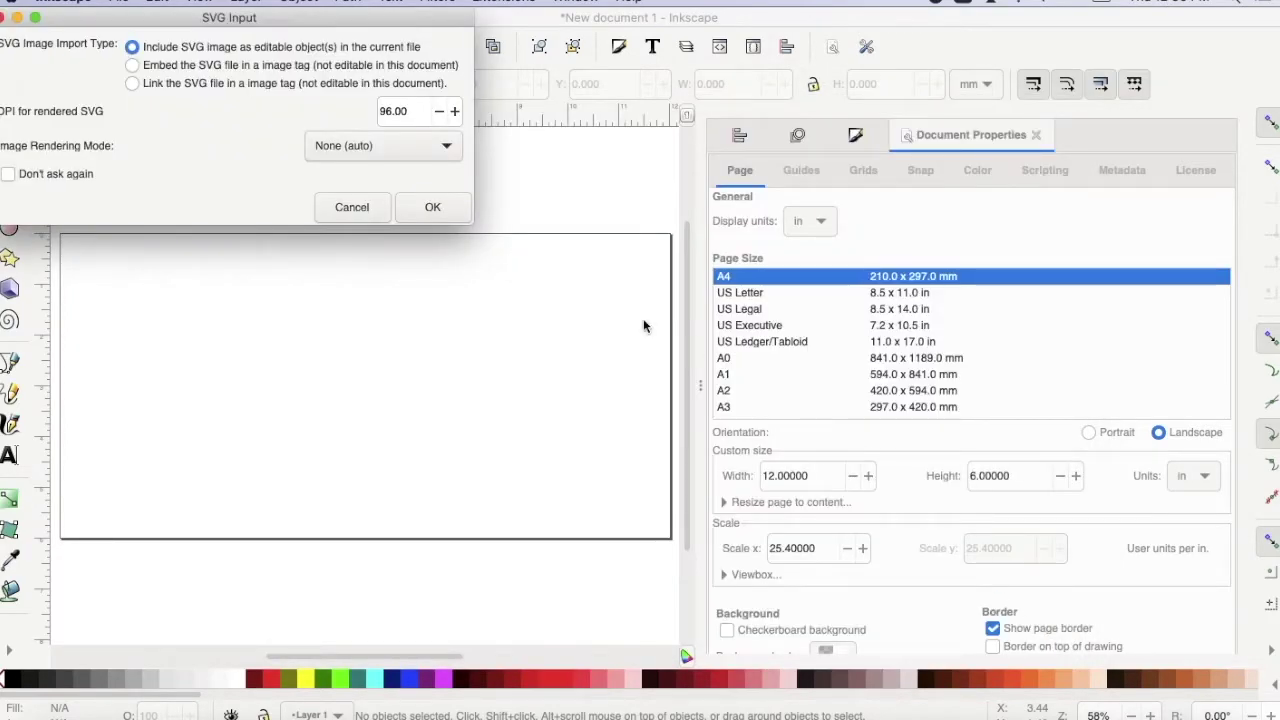
pyautogui.click(432, 206)
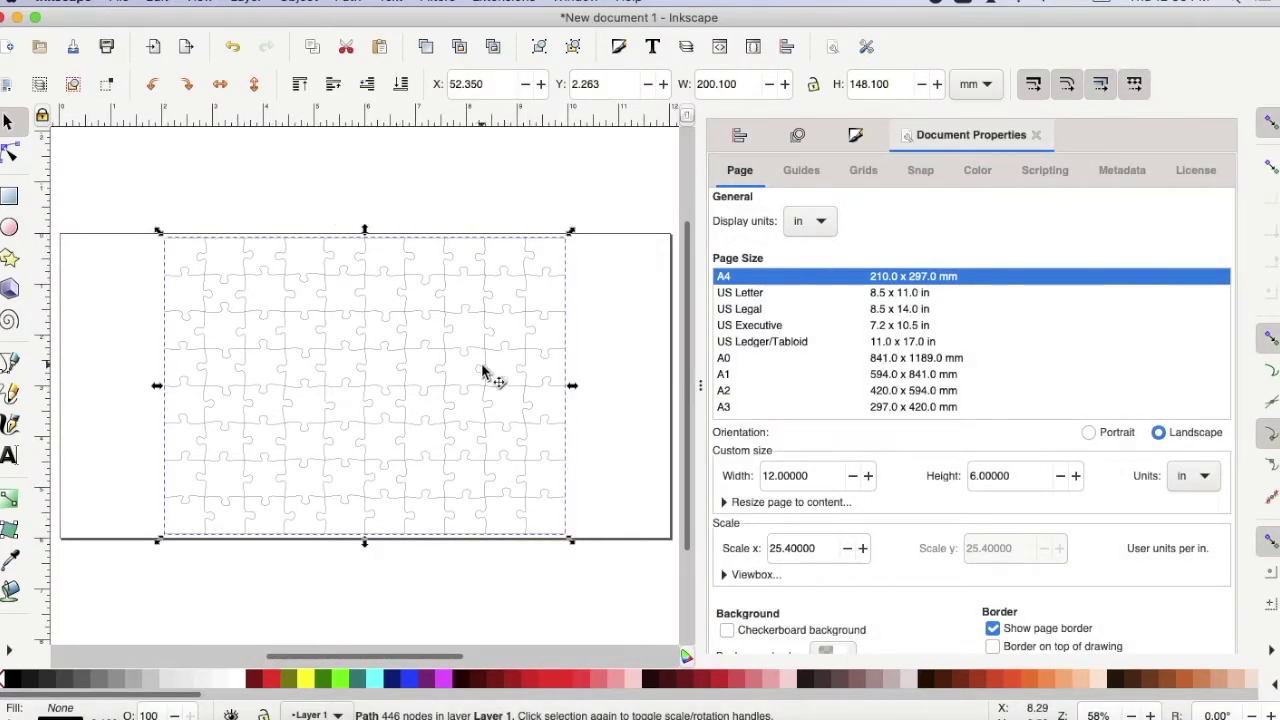
pyautogui.click(590, 360)
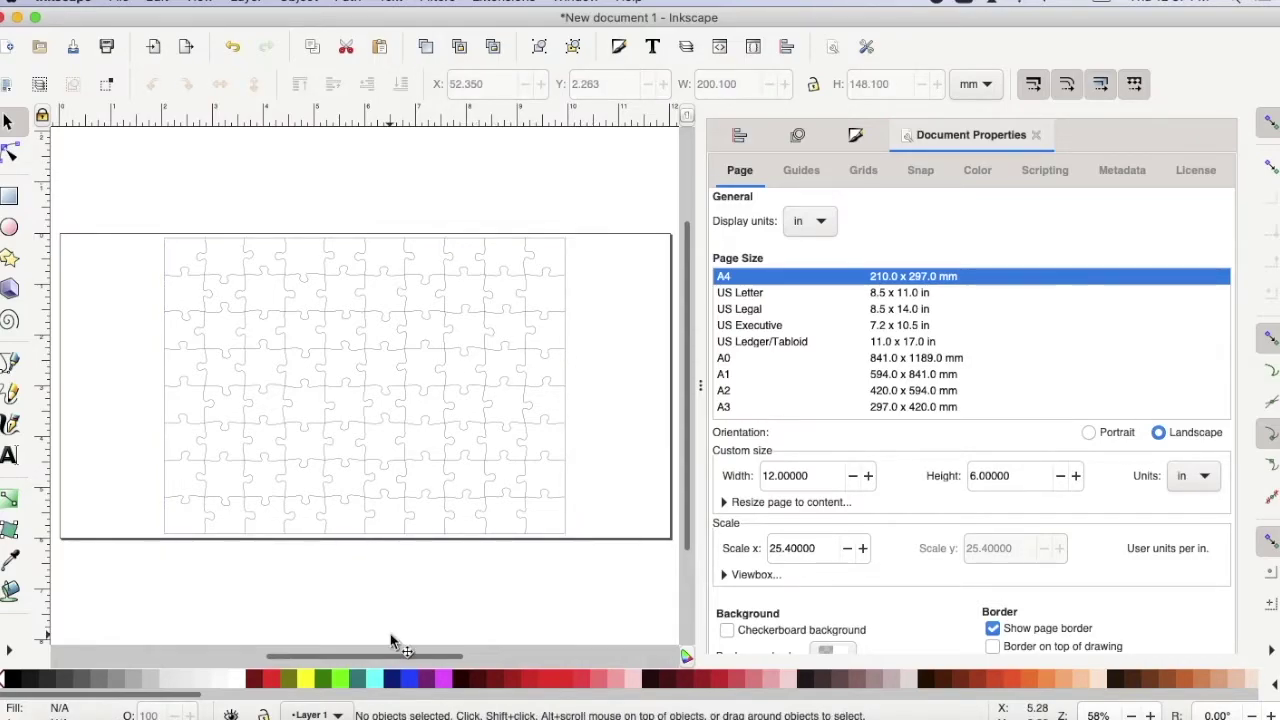
# Step: Examine the imported jigsaw's cut lines up close and its overall placement on the page
pyautogui.press('+')
pyautogui.press('+')
pyautogui.press('+')
pyautogui.press('+')
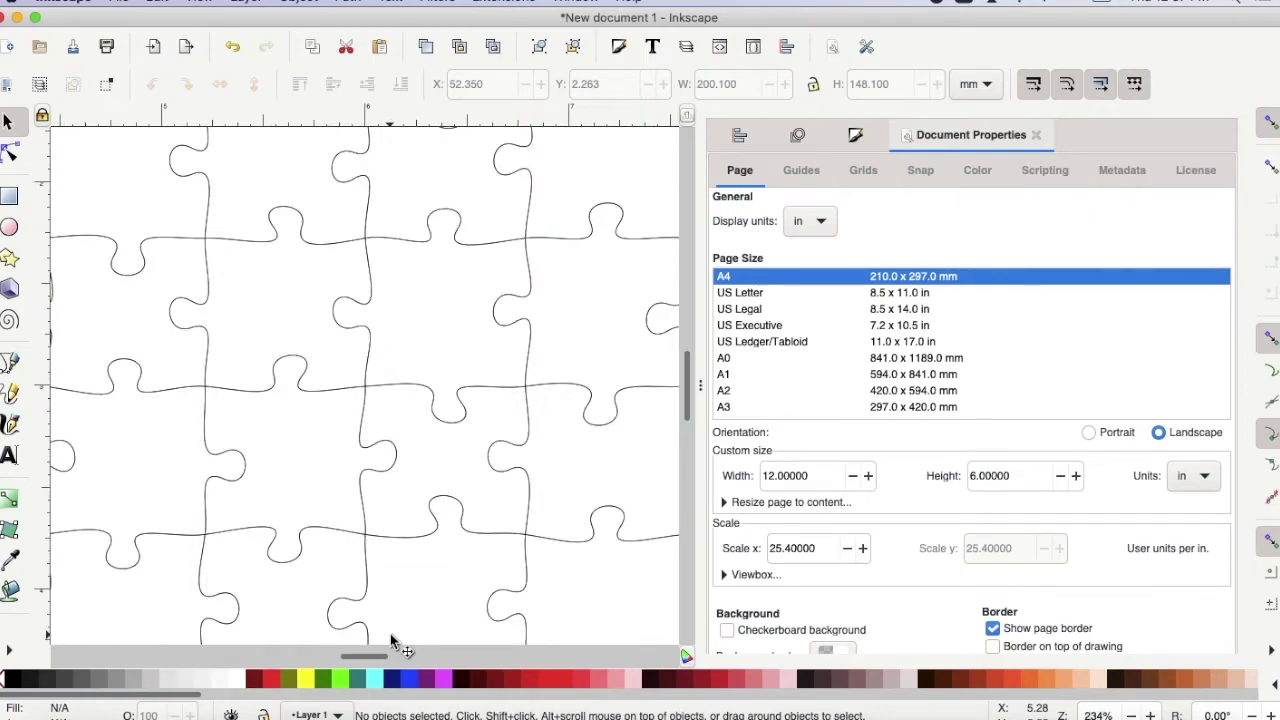
pyautogui.press('-')
pyautogui.press('-')
pyautogui.press('-')
pyautogui.press('-')
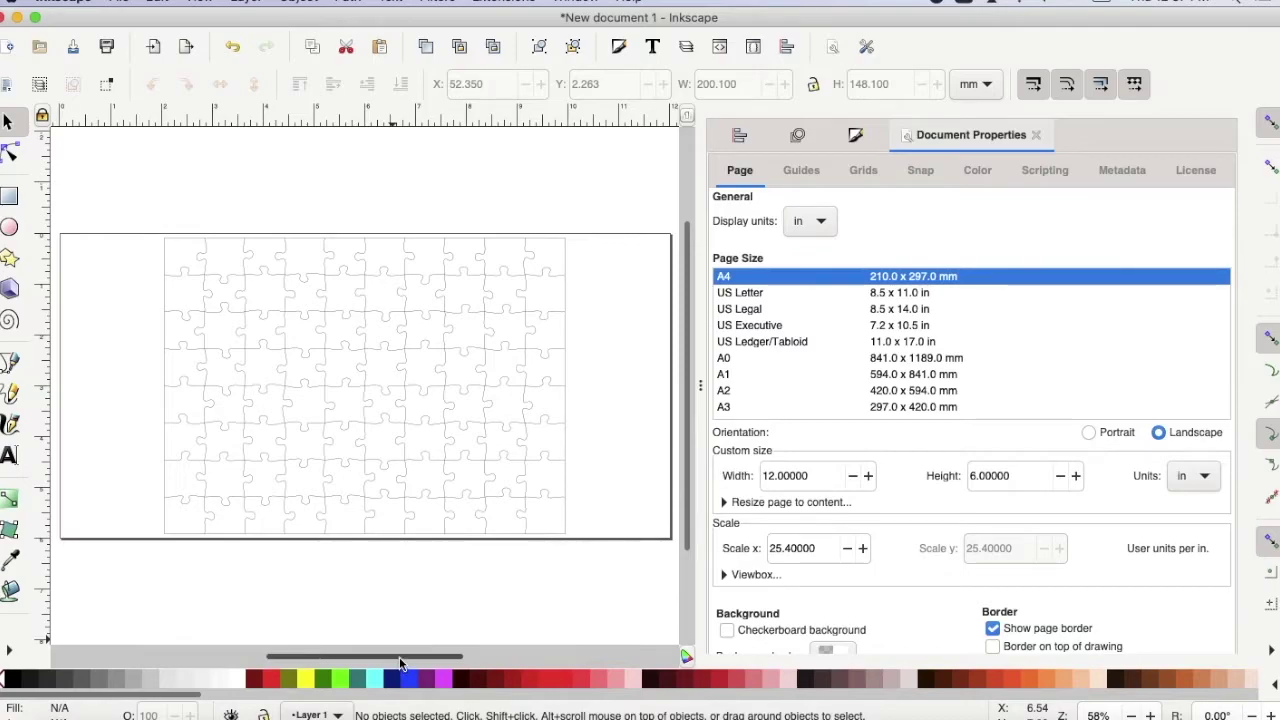
pyautogui.moveTo(398, 656)
pyautogui.mouseDown()
pyautogui.moveTo(415, 654)
pyautogui.moveTo(392, 658)
pyautogui.mouseUp()
pyautogui.moveTo(684, 449); pyautogui.dragTo(671, 472)
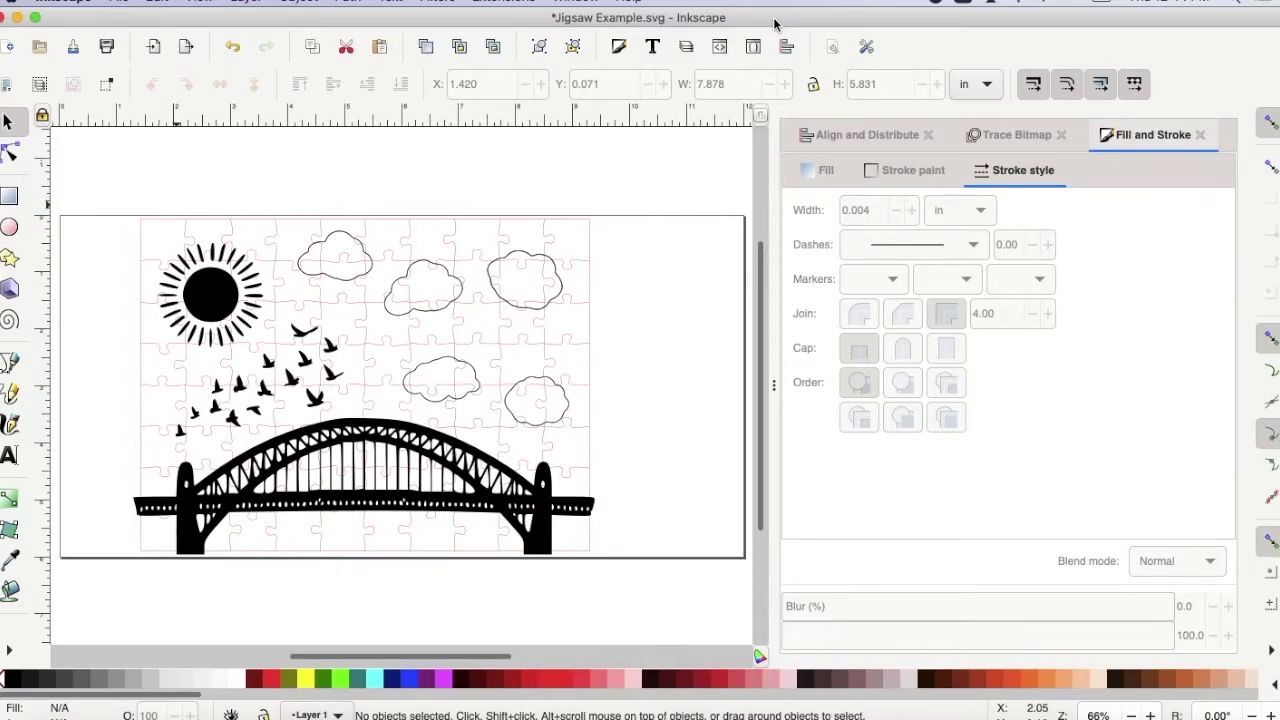
# Step: In Jigsaw Example.svg, try to move the lower-right cloud up beneath the upper-right cloud, and undo the move
pyautogui.press('4')
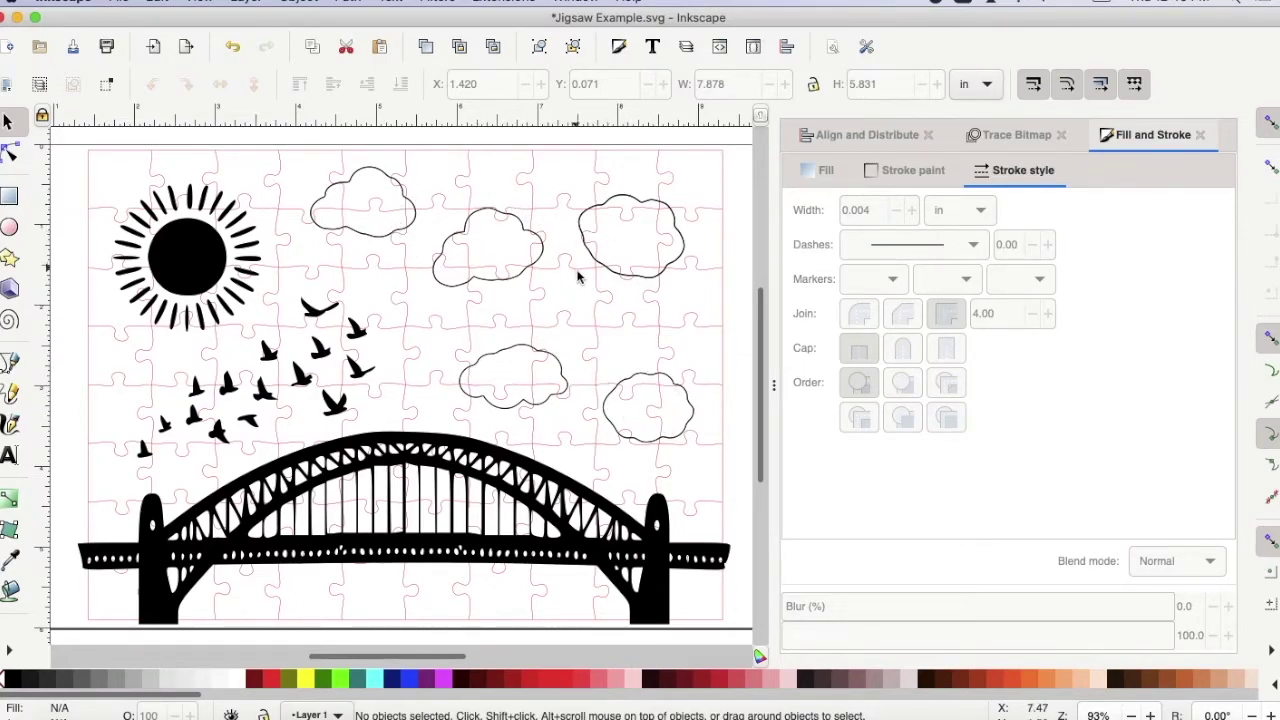
pyautogui.click(669, 378)
pyautogui.moveTo(658, 305); pyautogui.dragTo(660, 298)
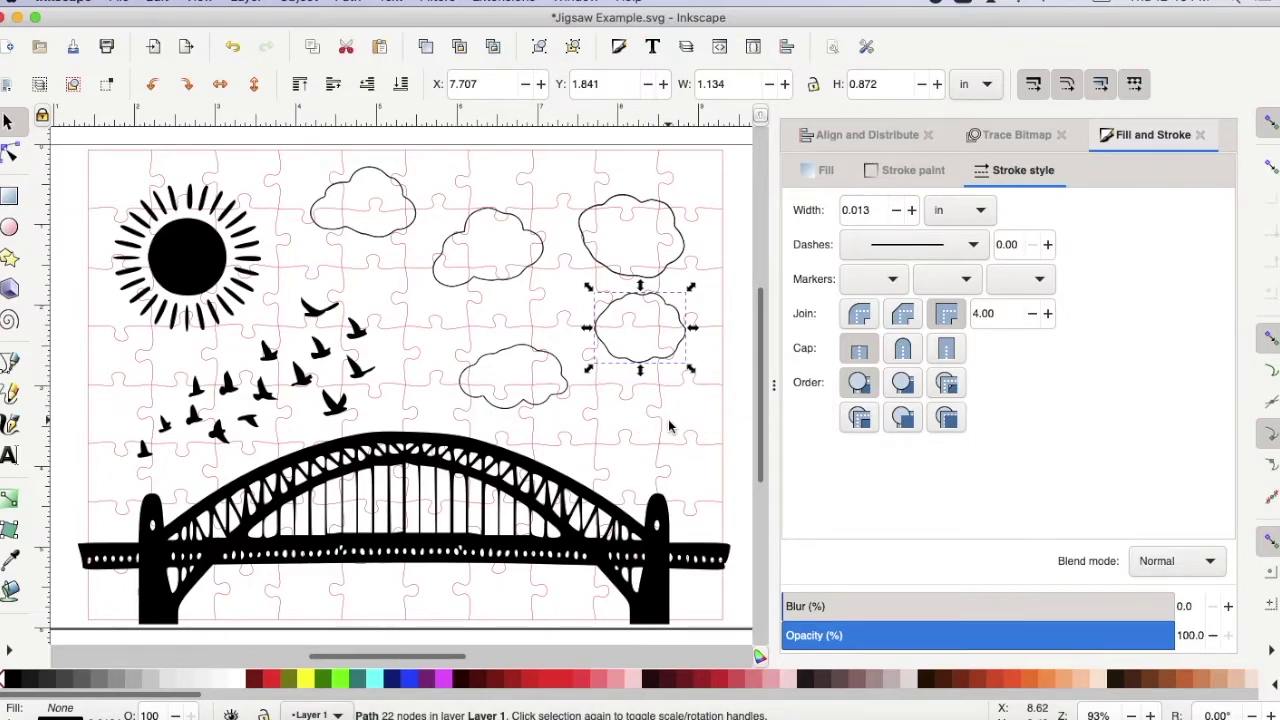
pyautogui.click(669, 425)
pyautogui.hotkey('ctrl', 'z')
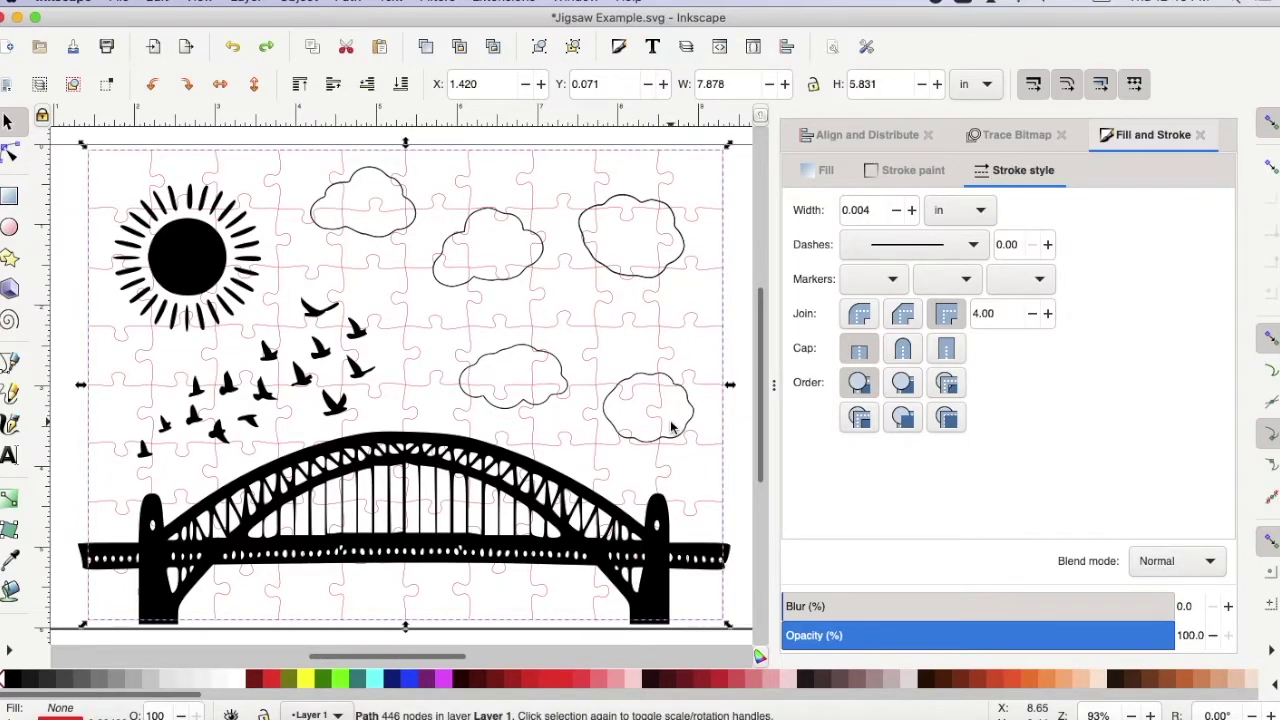
pyautogui.click(728, 287)
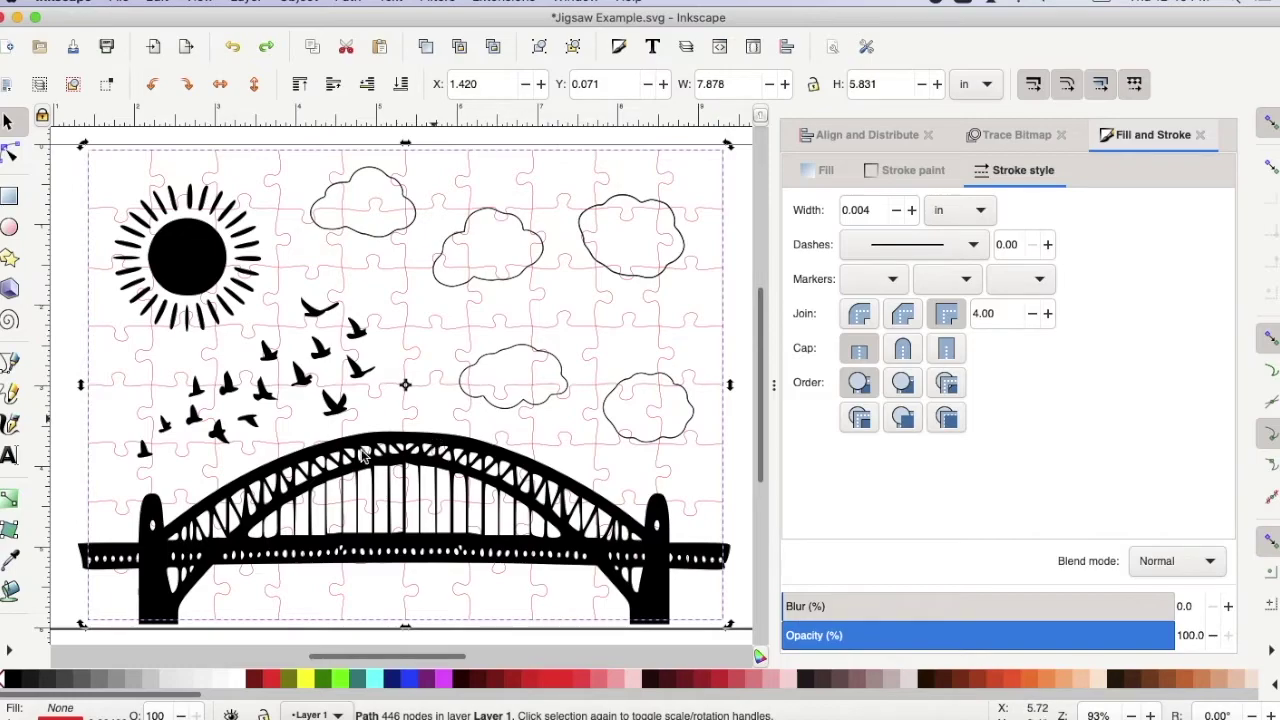
pyautogui.click(67, 356)
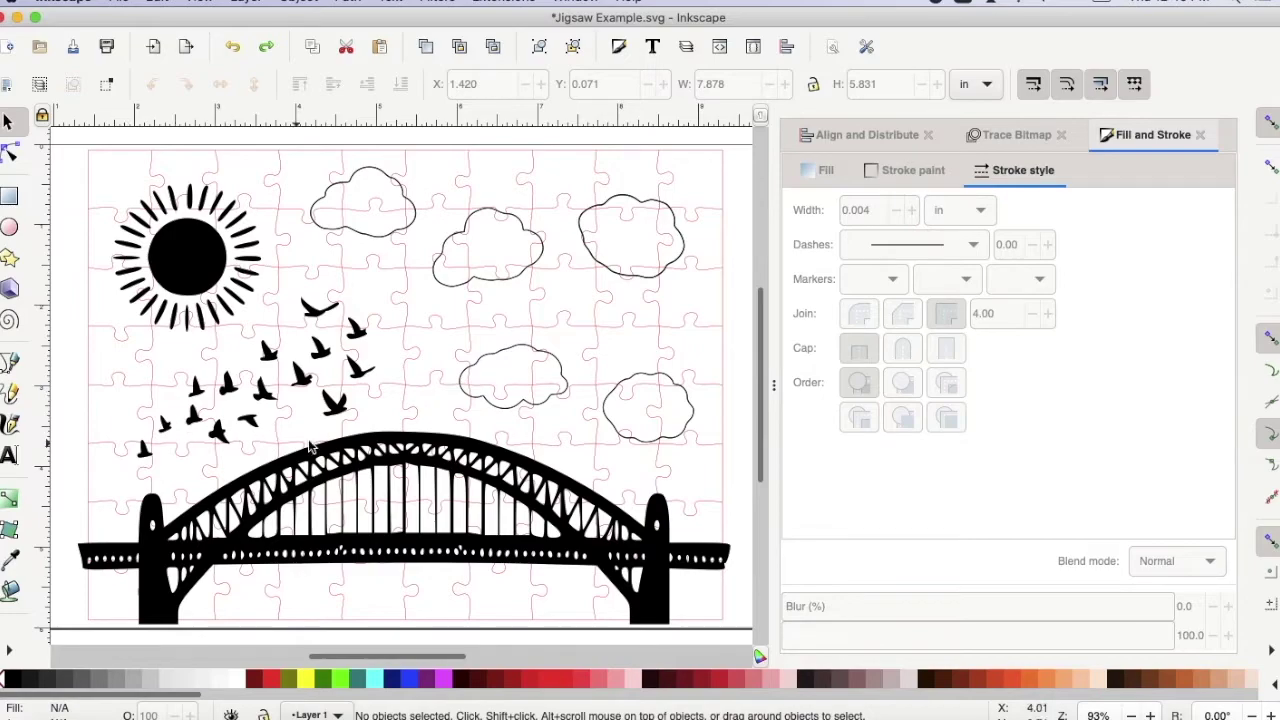
# Step: Shift the bridge left and slightly reposition the birds, the sun and the two upper-left clouds over the jigsaw grid
pyautogui.moveTo(350, 478); pyautogui.dragTo(310, 478)
pyautogui.moveTo(320, 350)
pyautogui.mouseDown()
pyautogui.moveTo(280, 352)
pyautogui.moveTo(302, 350)
pyautogui.mouseUp()
pyautogui.moveTo(210, 256)
pyautogui.mouseDown()
pyautogui.moveTo(203, 235)
pyautogui.moveTo(220, 245)
pyautogui.mouseUp()
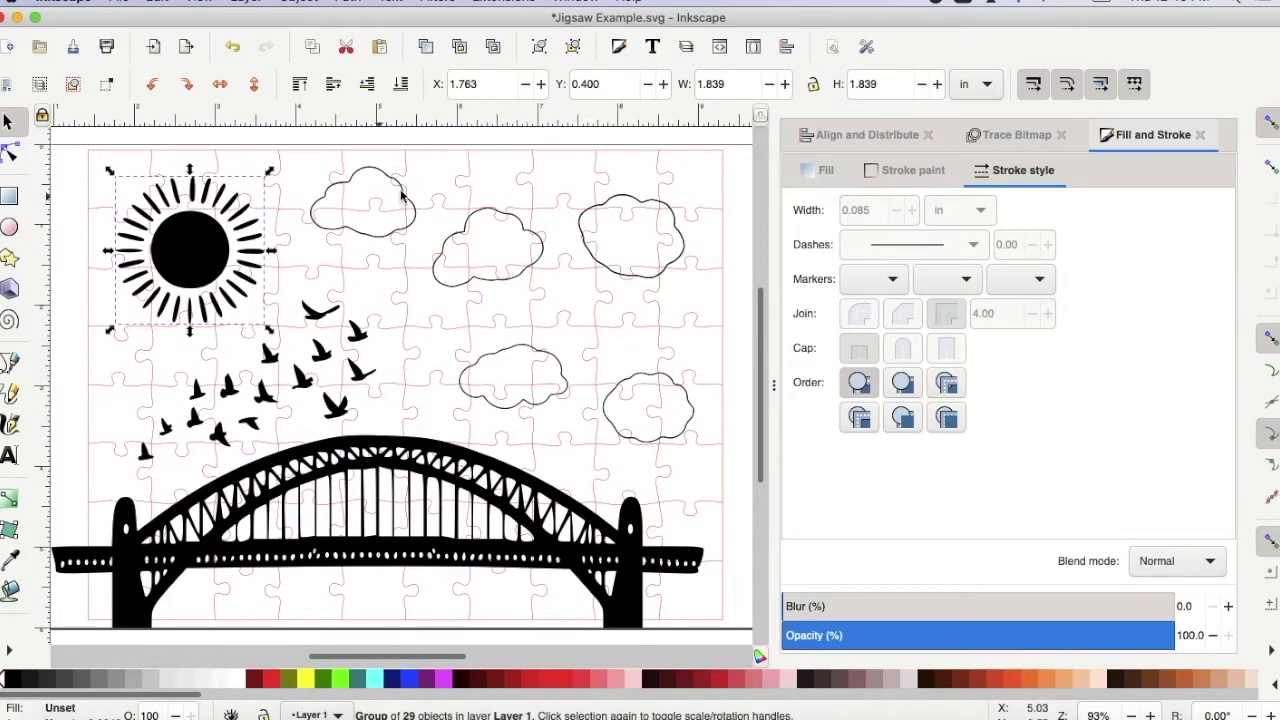
pyautogui.moveTo(412, 196); pyautogui.dragTo(543, 236)
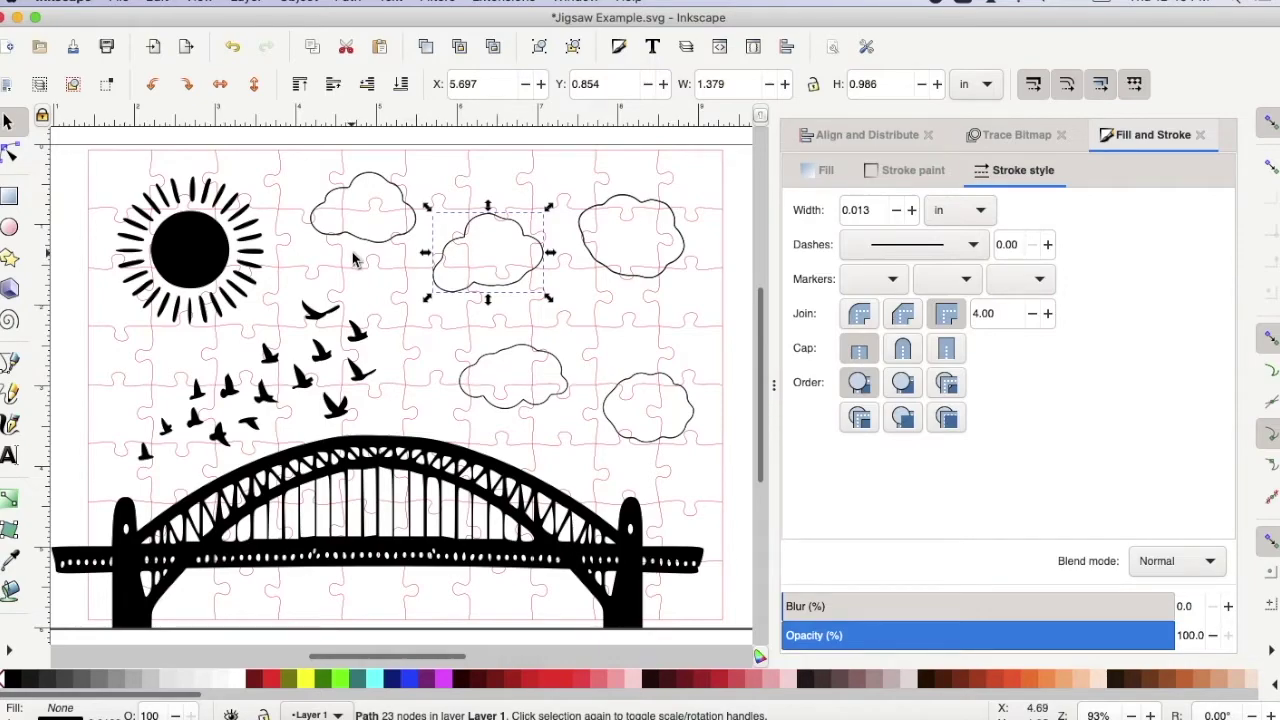
# Step: In New document 1, set the whole jigsaw pattern's stroke to red and leave it deselected
pyautogui.hotkey('ctrl', 'Tab')
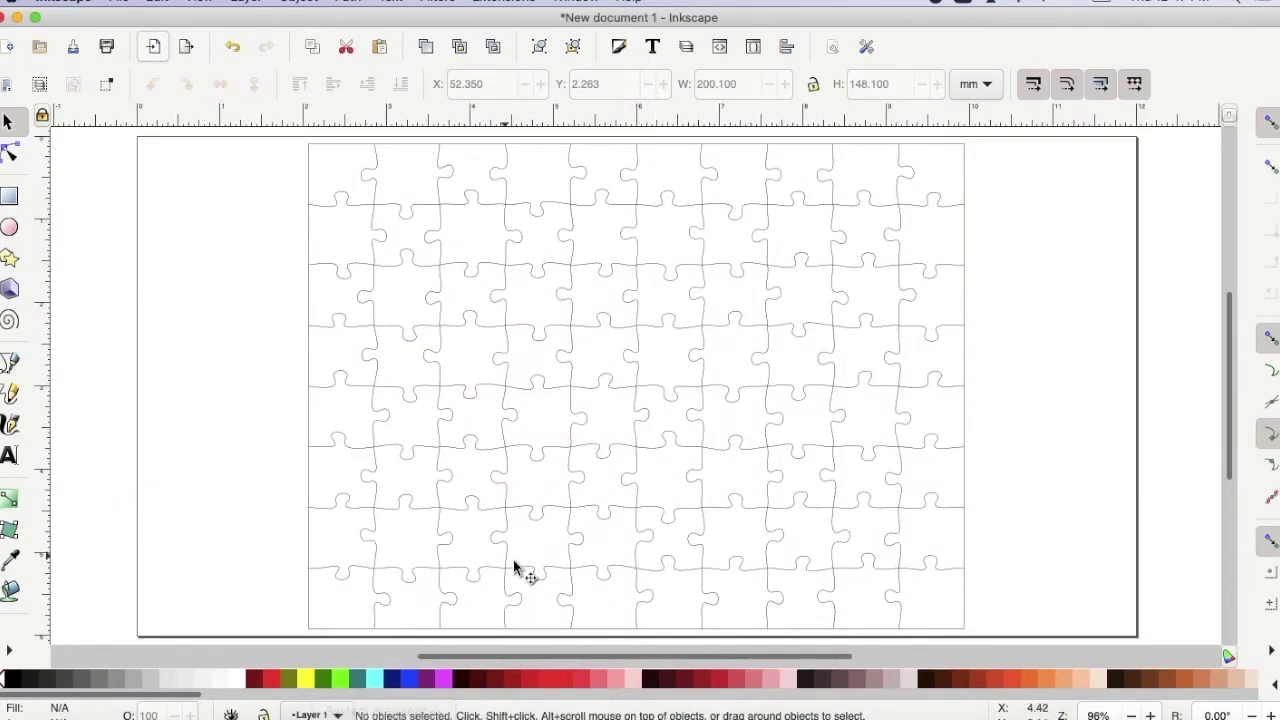
pyautogui.click(480, 335)
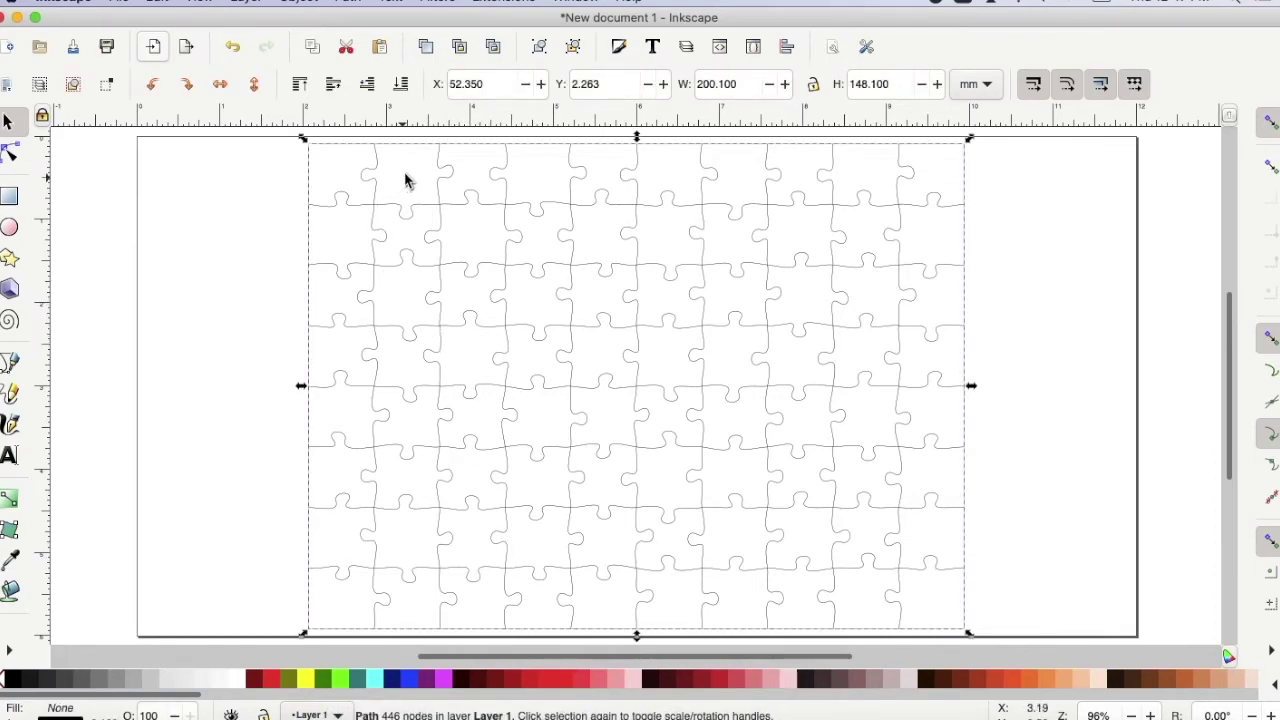
pyautogui.rightClick(270, 682)
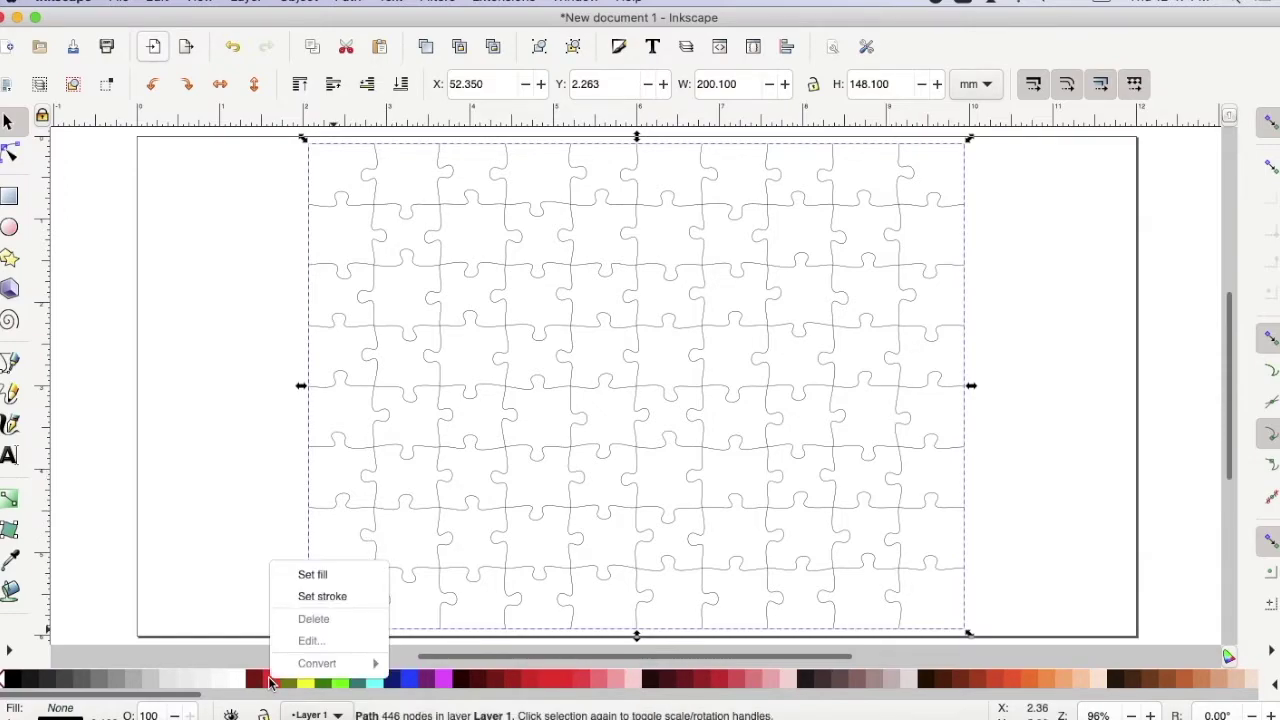
pyautogui.click(322, 597)
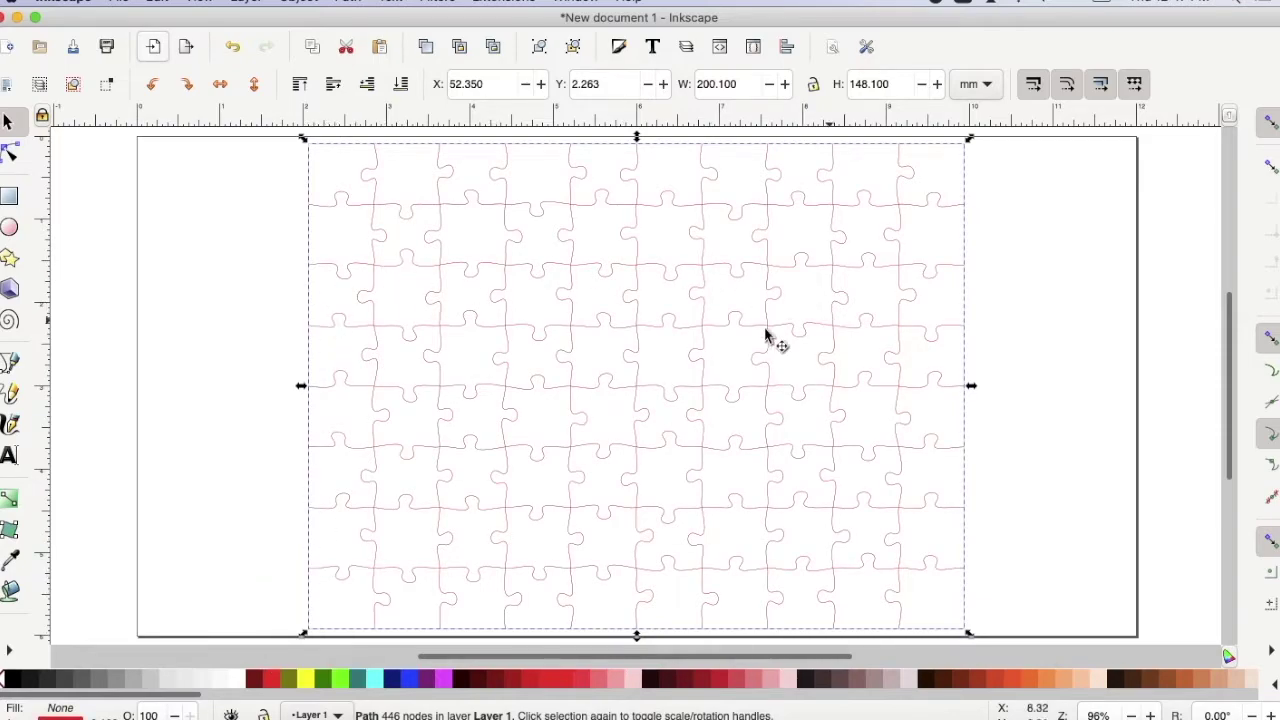
pyautogui.click(1040, 310)
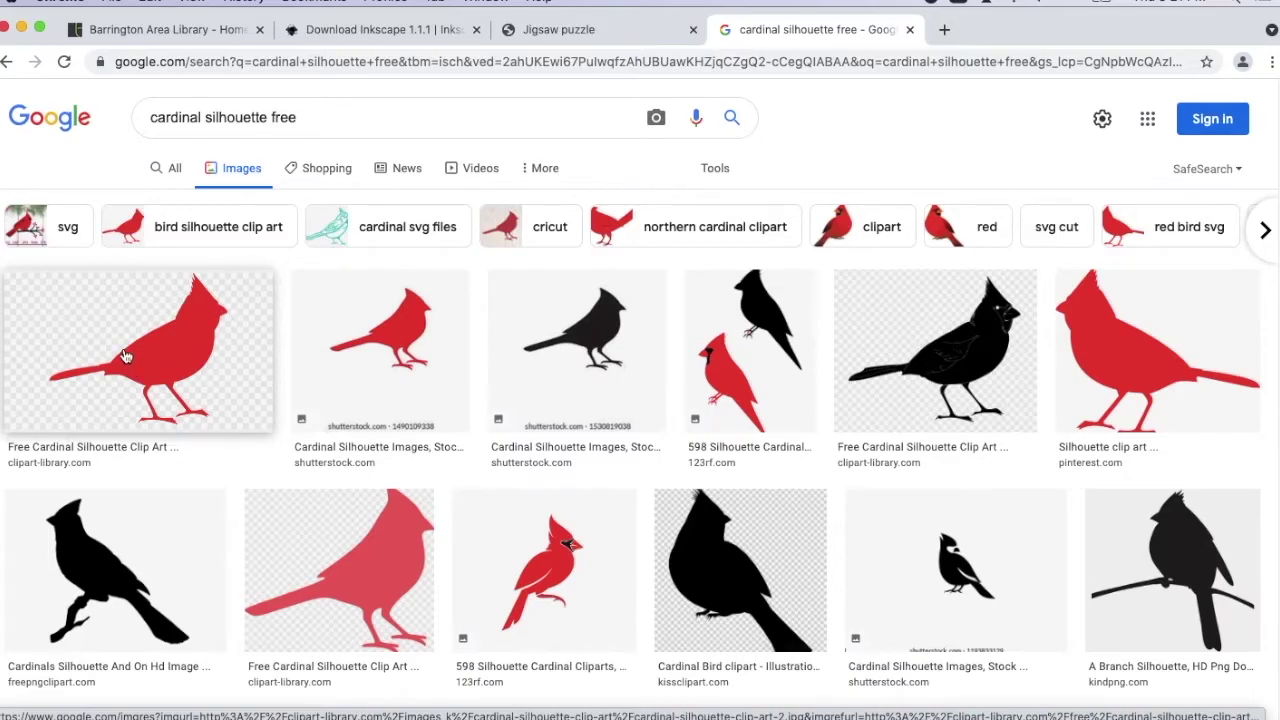
# Step: In Chrome's cardinal silhouette results, save the first red cardinal image to Downloads as cardinal.png
pyautogui.click(189, 343)
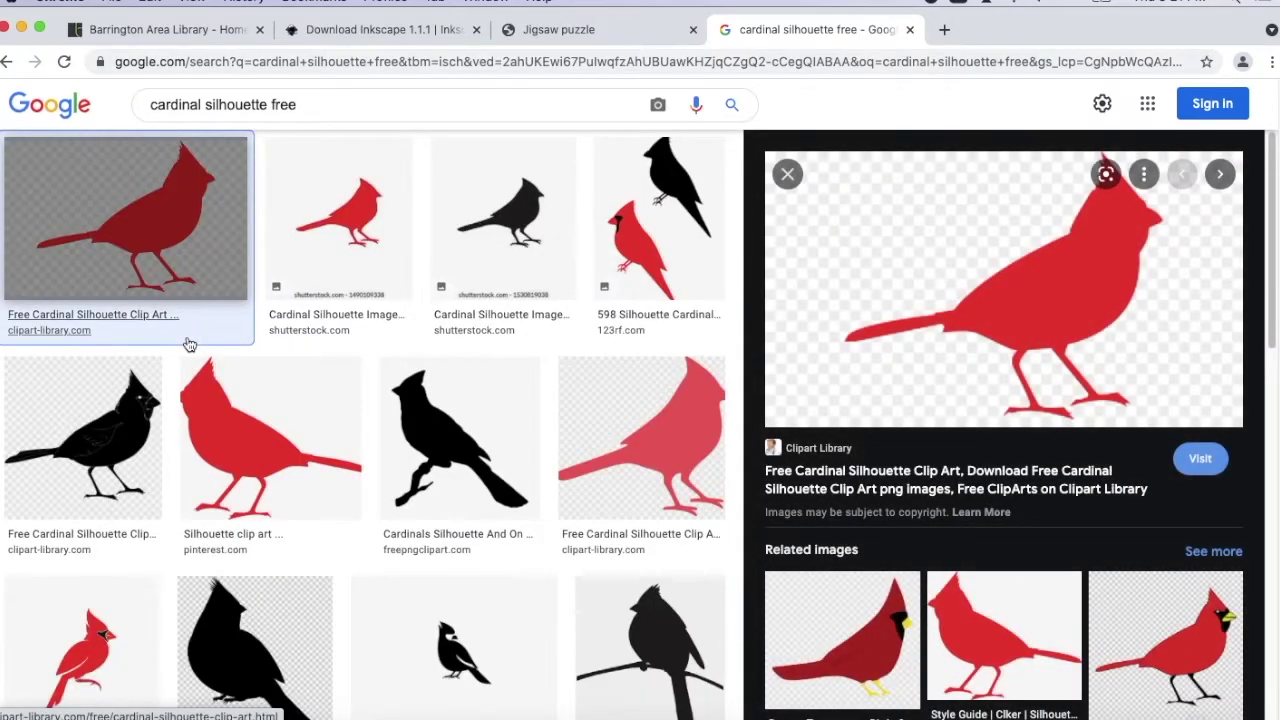
pyautogui.rightClick(1008, 250)
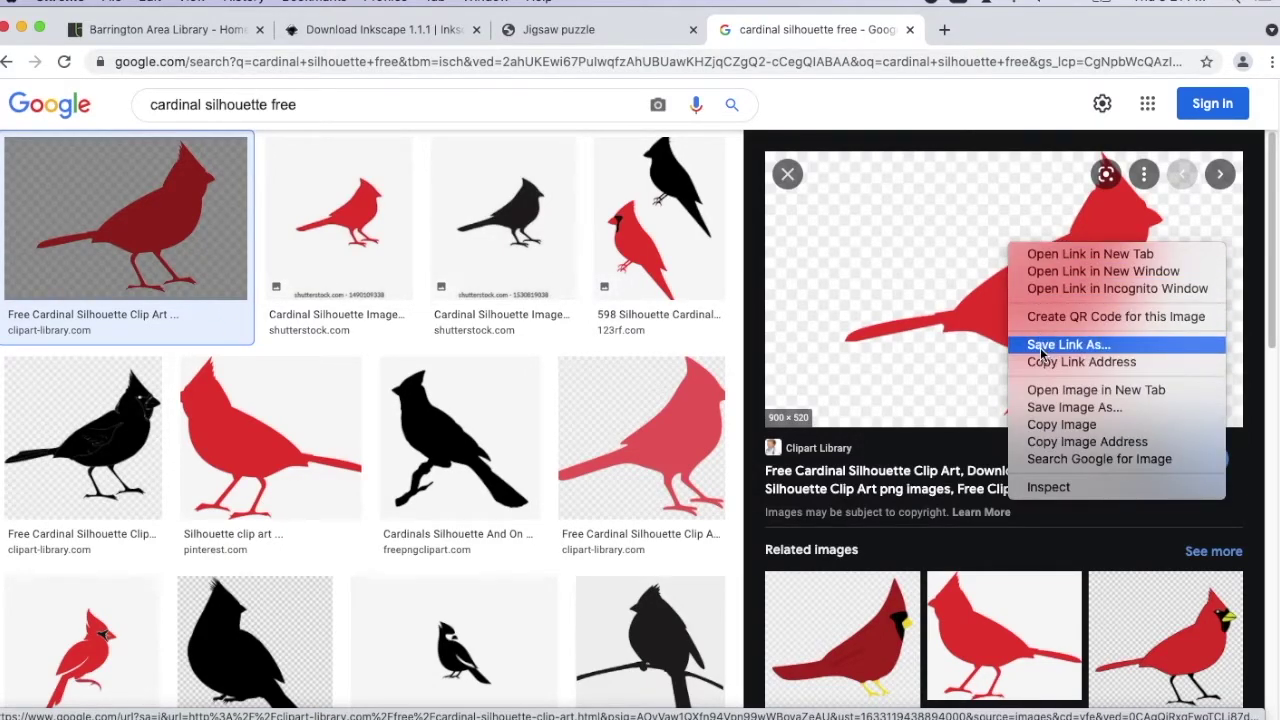
pyautogui.click(1112, 409)
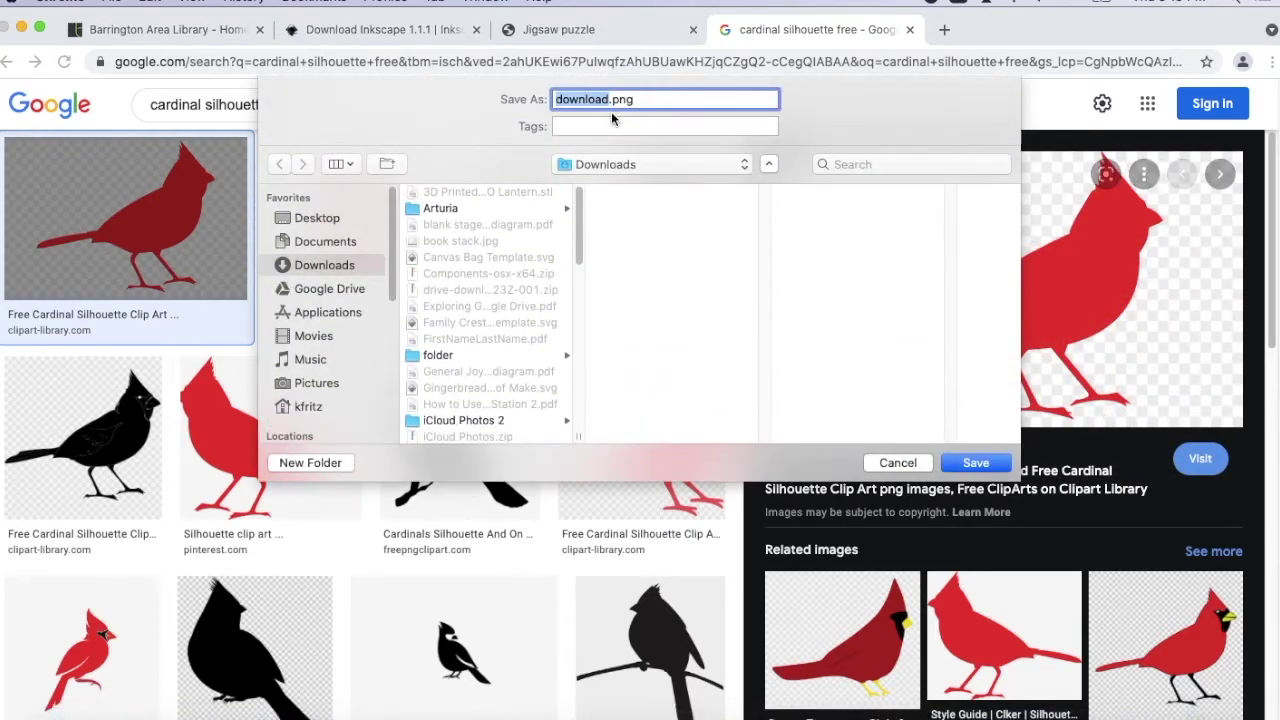
pyautogui.write('cardinal')
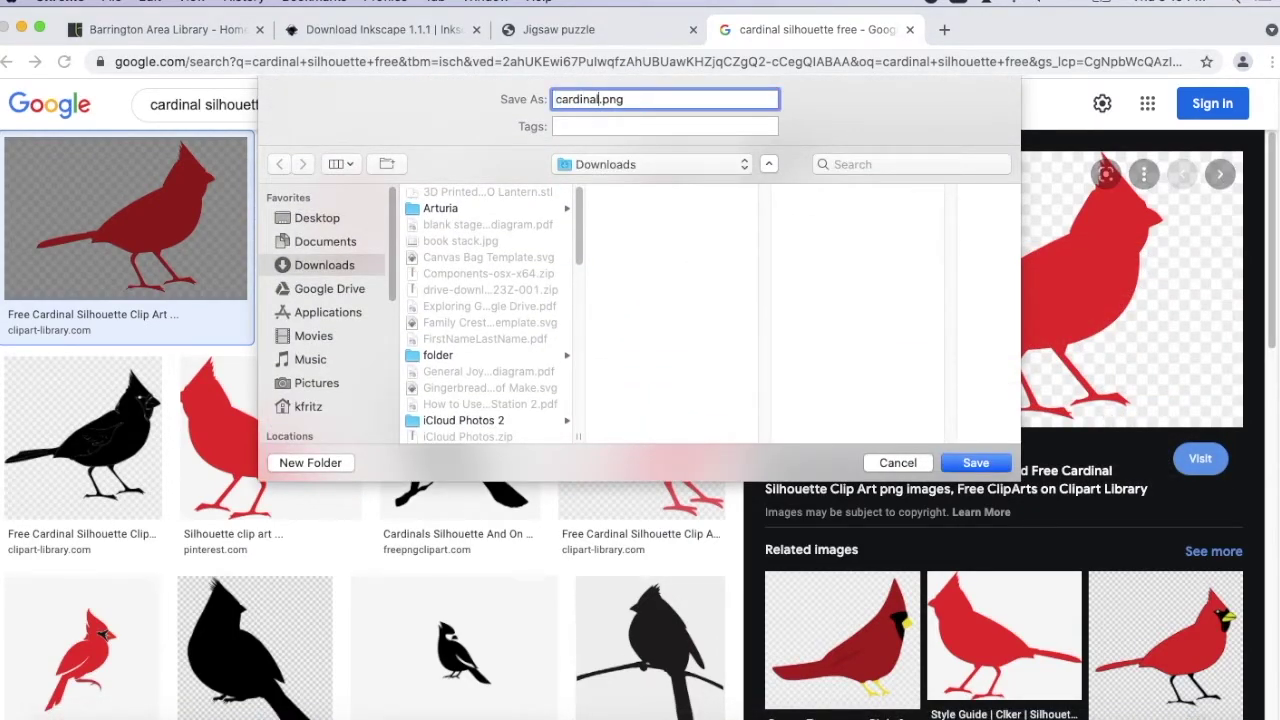
pyautogui.click(1000, 466)
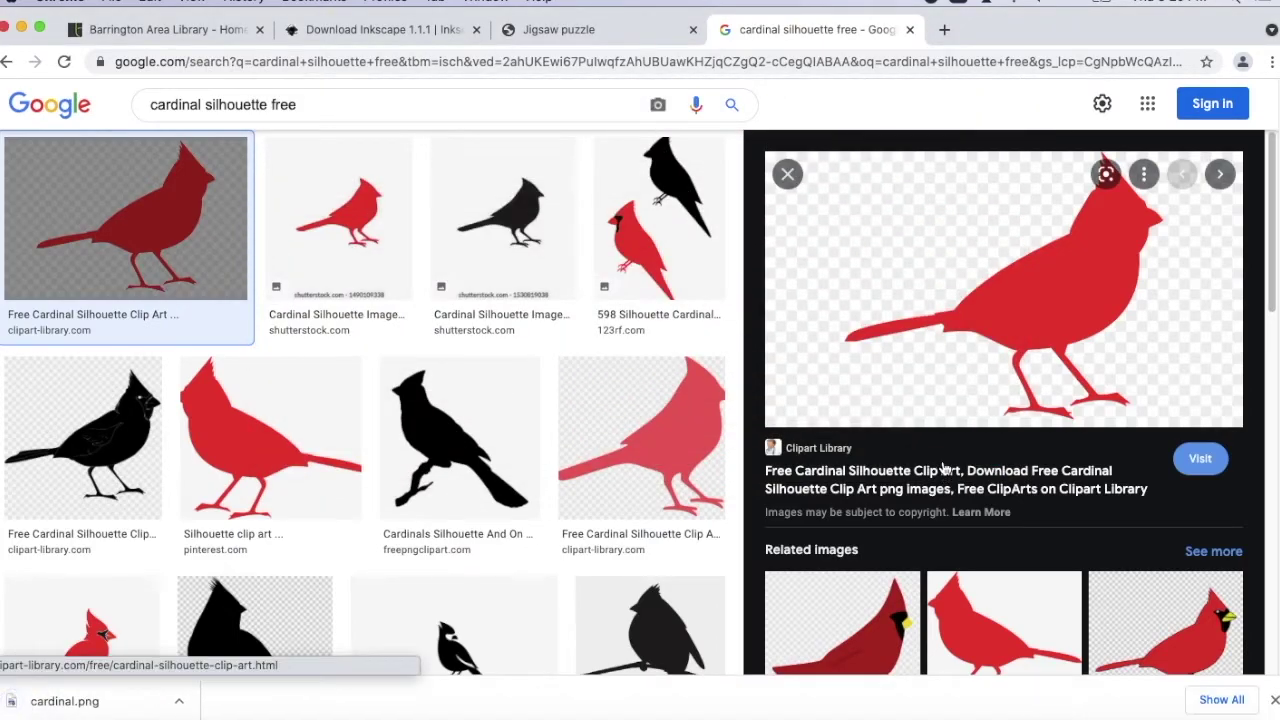
# Step: In Inkscape, import cardinal.png as an embedded image with resolution from file, and place it over the jigsaw's right edge
pyautogui.press('super+Tab')
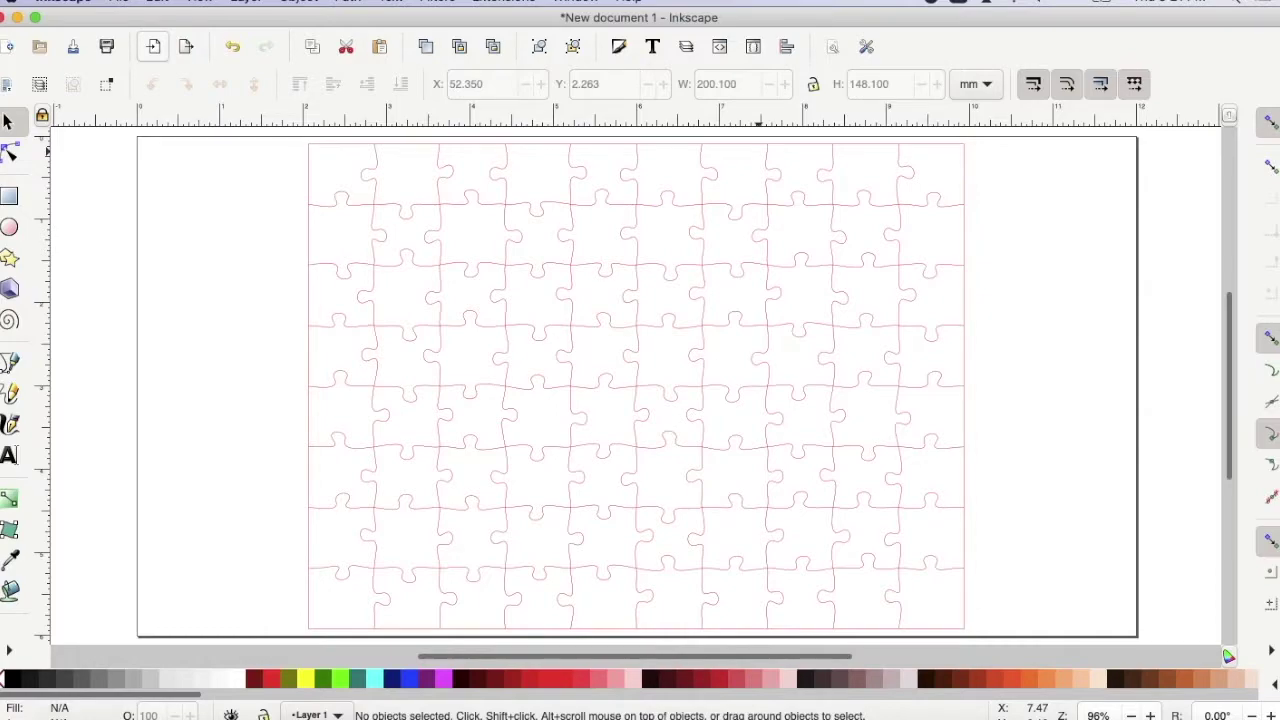
pyautogui.click(122, 2)
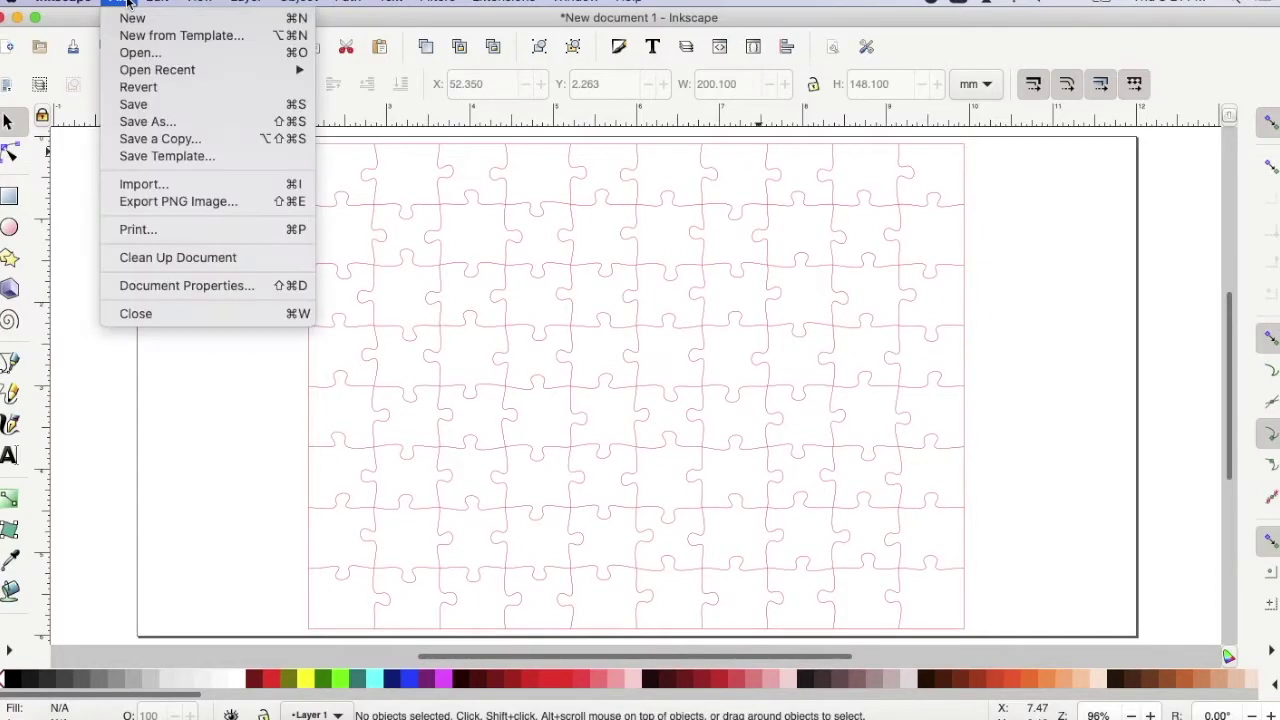
pyautogui.click(158, 184)
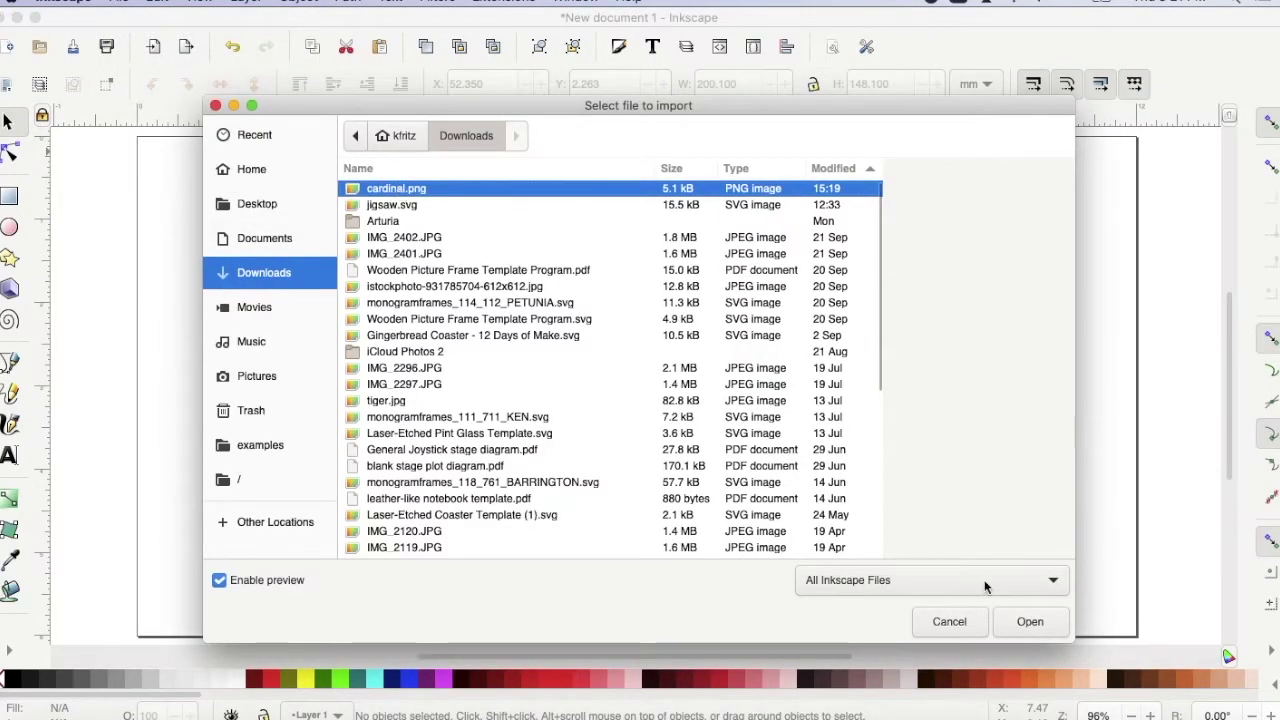
pyautogui.click(1030, 622)
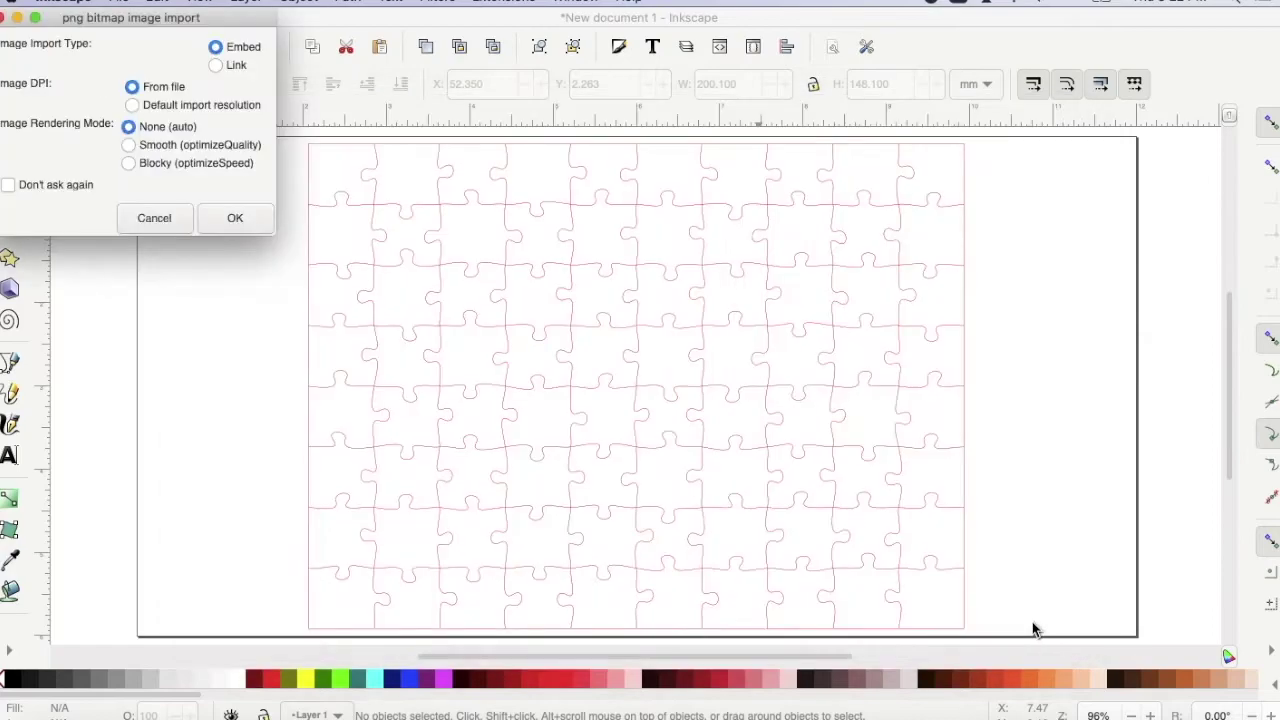
pyautogui.click(235, 219)
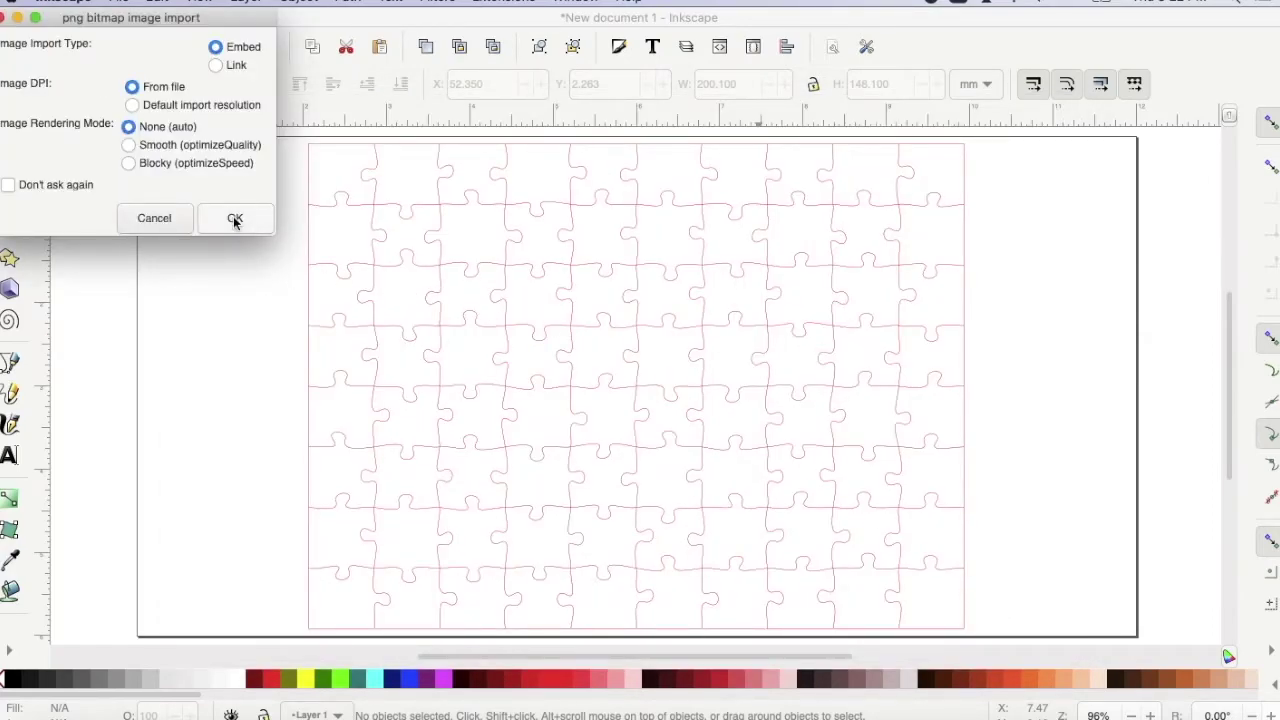
pyautogui.moveTo(1000, 580); pyautogui.dragTo(957, 306)
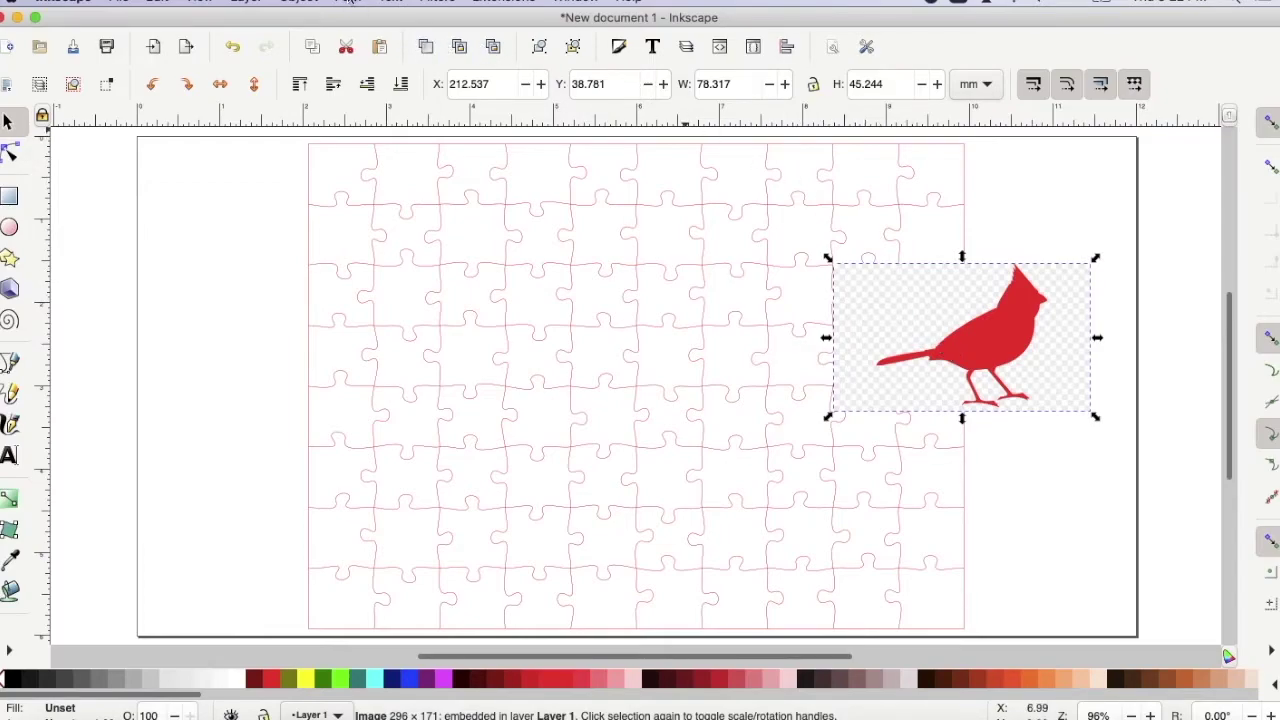
# Step: Trace the cardinal bitmap in a single brightness cutoff scan with a threshold of 0.480
pyautogui.click(351, 3)
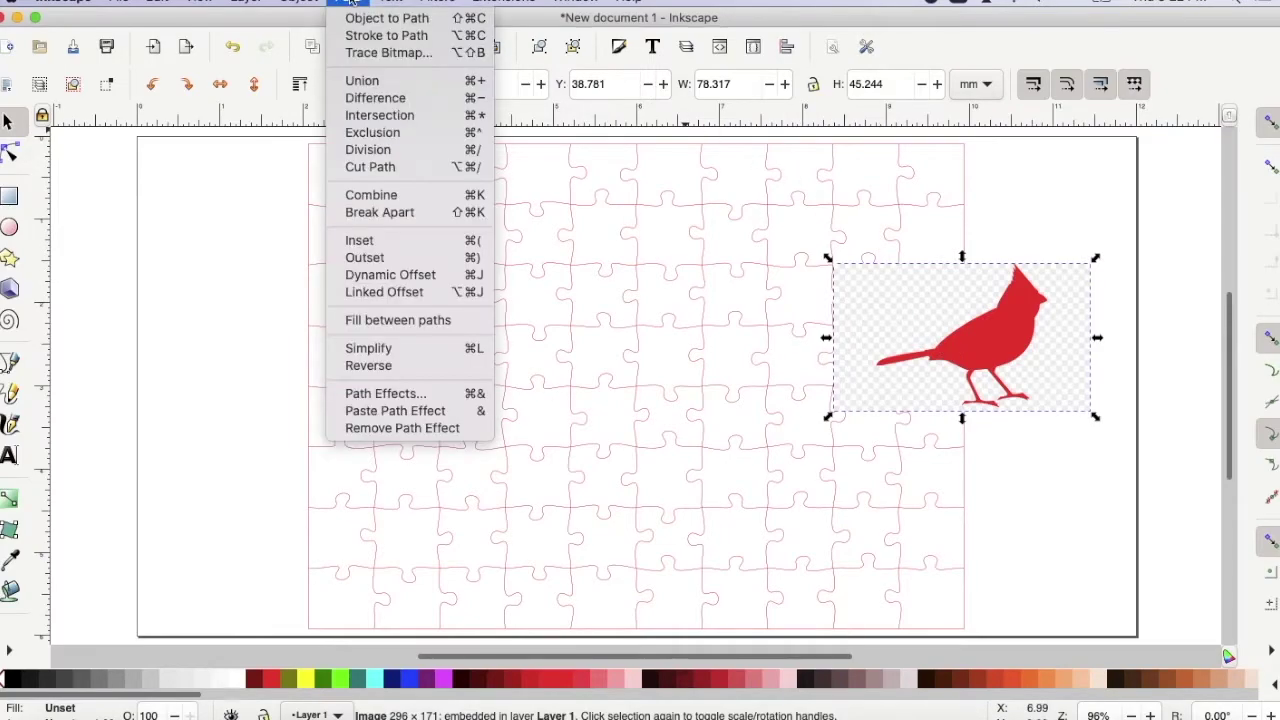
pyautogui.click(373, 53)
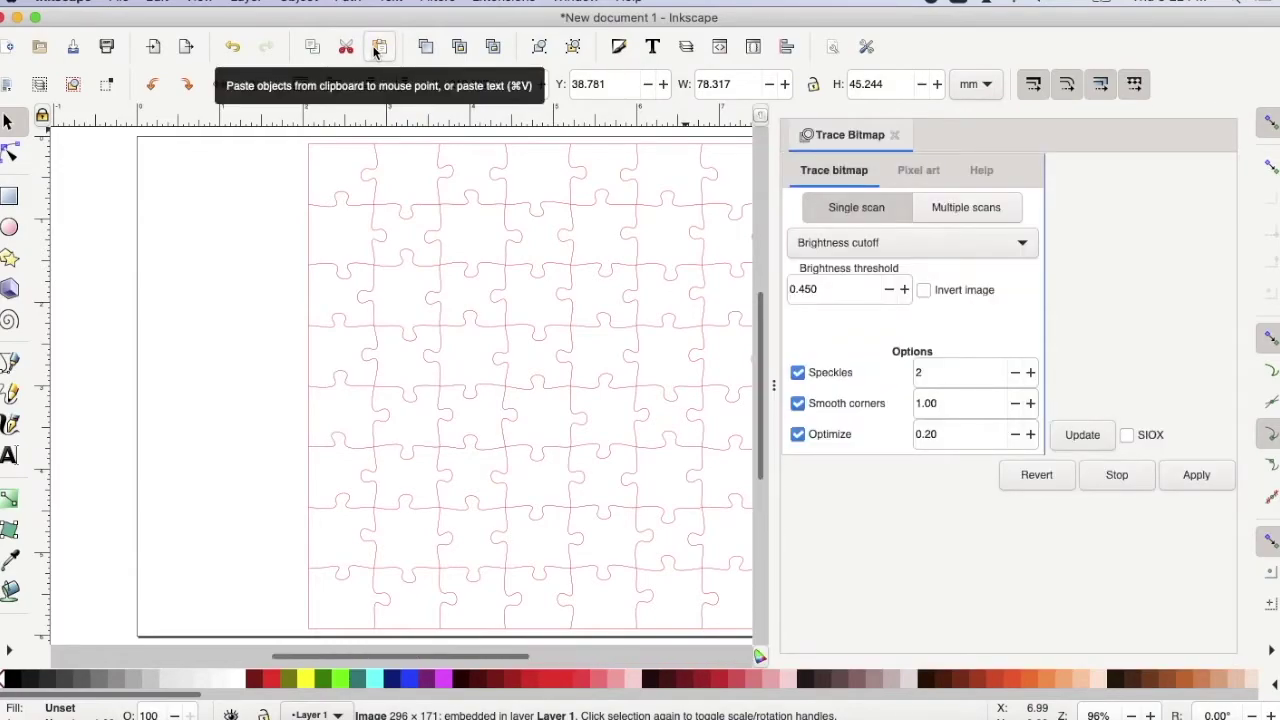
pyautogui.moveTo(432, 658); pyautogui.dragTo(551, 657)
pyautogui.click(797, 372)
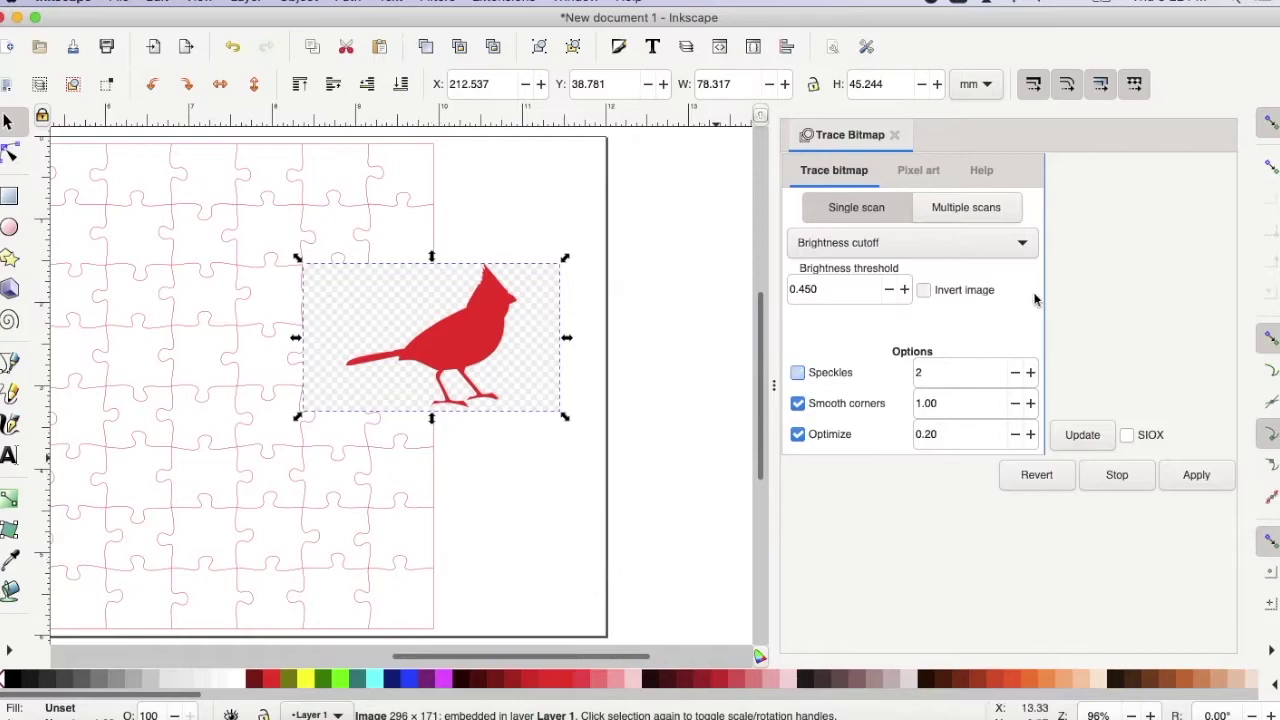
pyautogui.click(1089, 436)
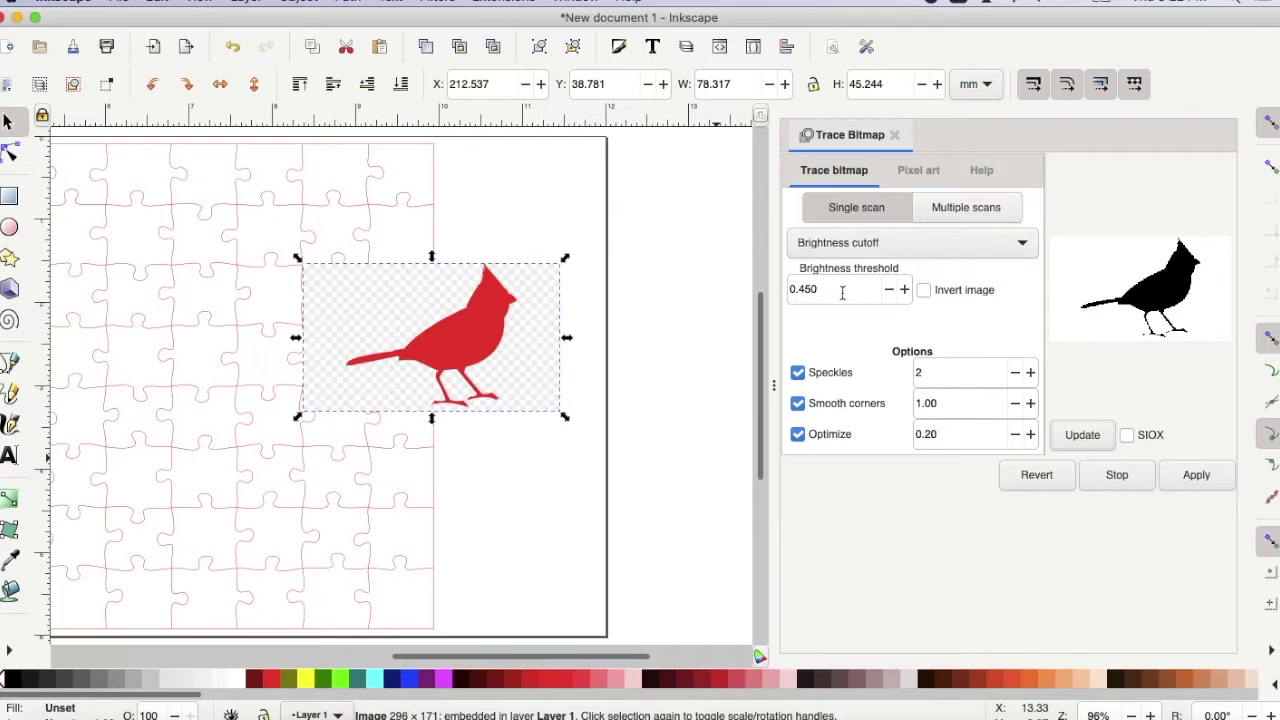
pyautogui.click(905, 289)
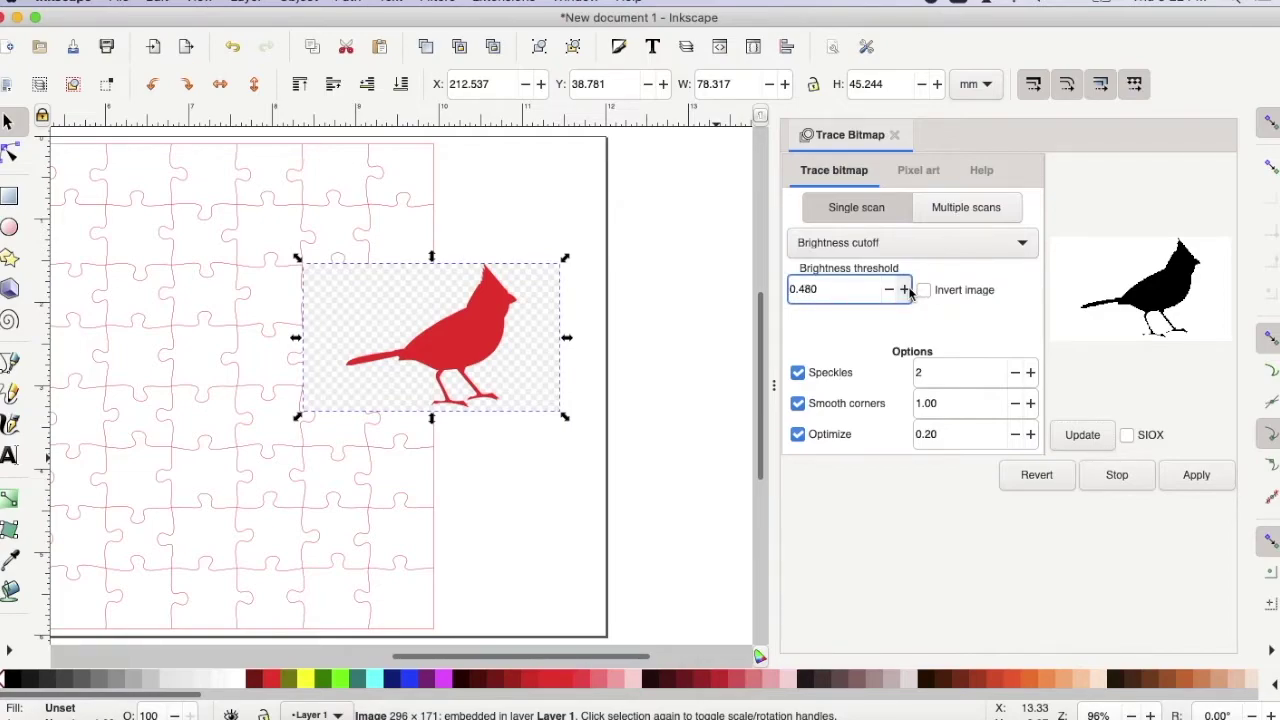
pyautogui.click(1090, 437)
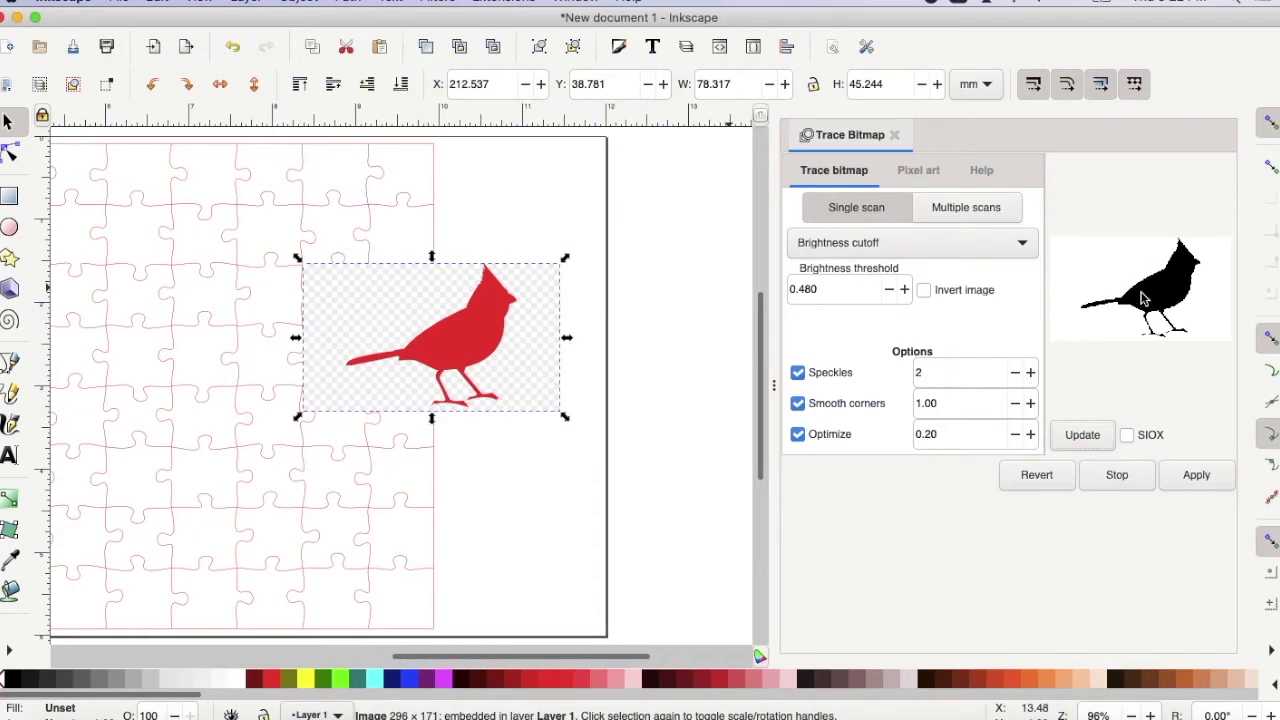
pyautogui.click(1200, 476)
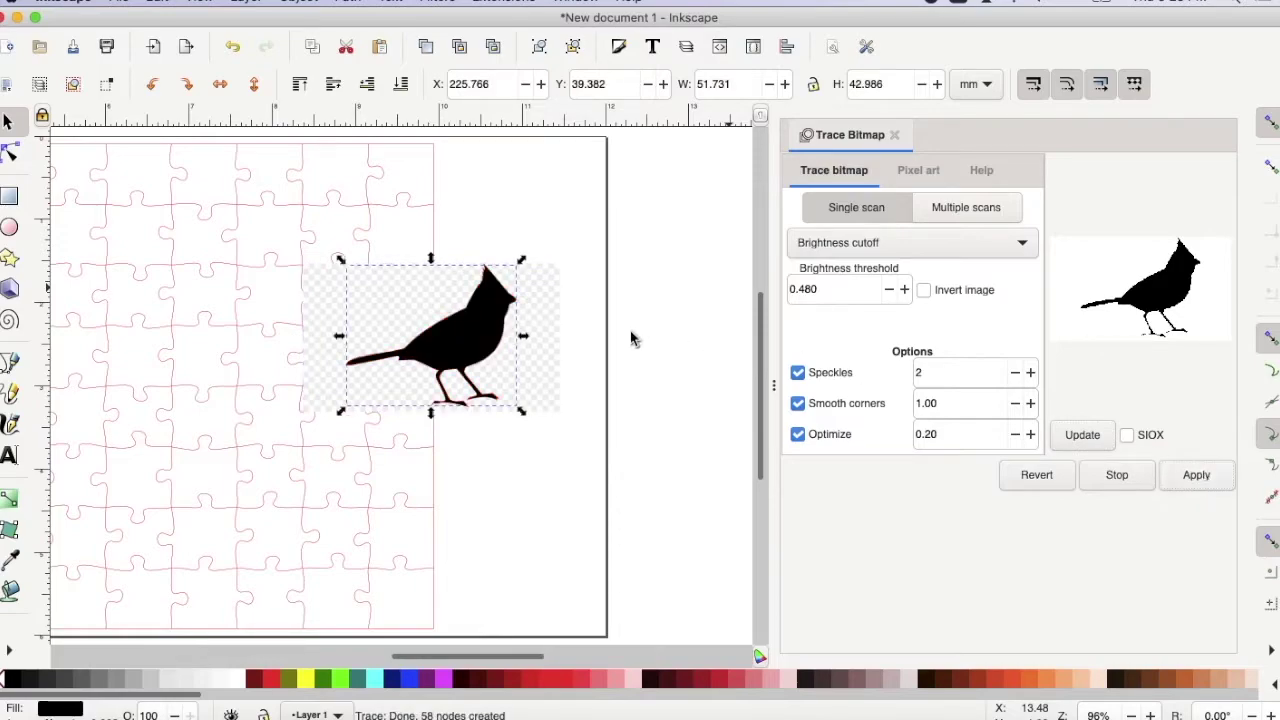
# Step: Separate the black traced cardinal from the red bitmap, placing it over the upper part of the page's right edge
pyautogui.moveTo(463, 334)
pyautogui.mouseDown()
pyautogui.moveTo(466, 278)
pyautogui.moveTo(609, 263)
pyautogui.moveTo(602, 247)
pyautogui.mouseUp()
pyautogui.moveTo(643, 253); pyautogui.dragTo(613, 238)
pyautogui.moveTo(469, 342); pyautogui.dragTo(454, 370)
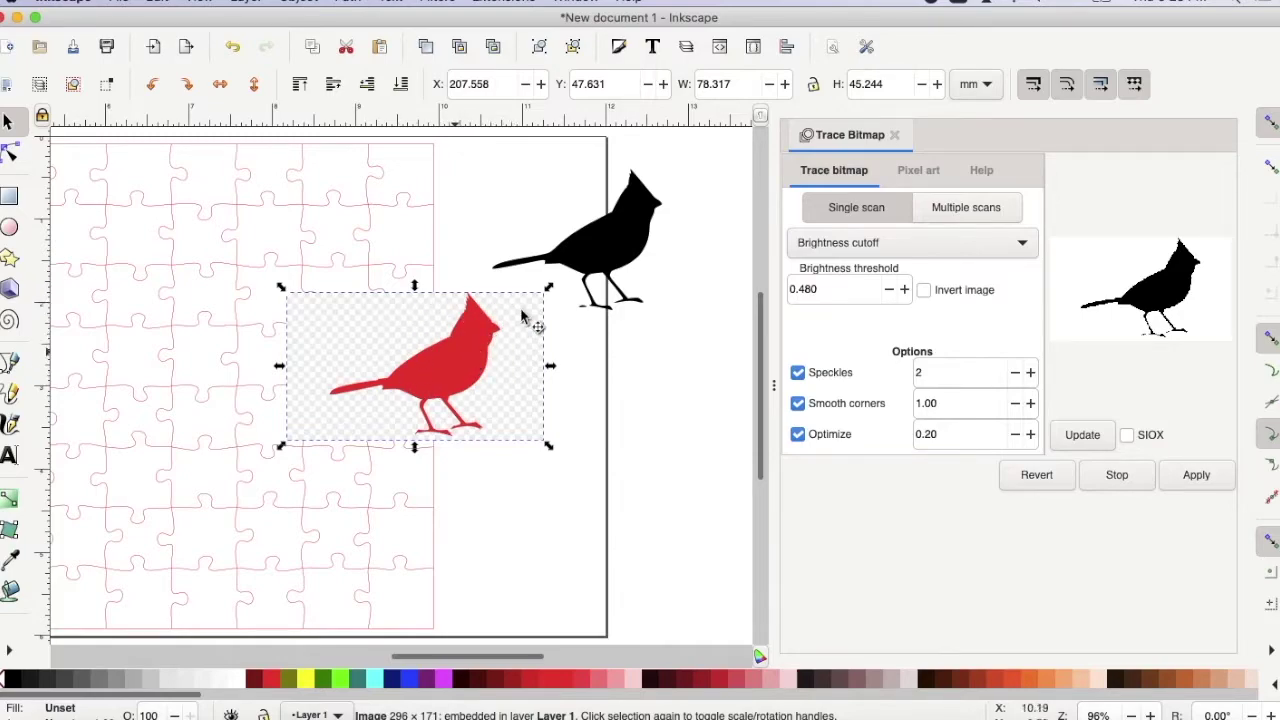
pyautogui.moveTo(566, 263); pyautogui.dragTo(592, 246)
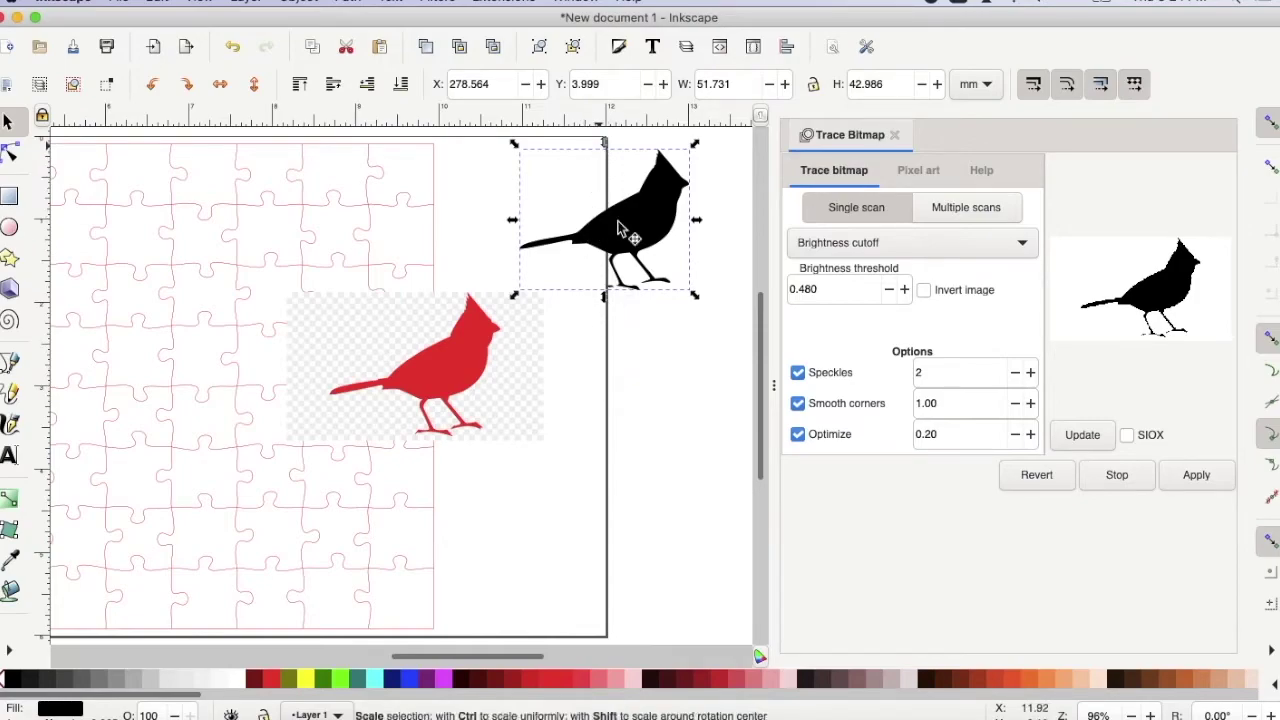
pyautogui.moveTo(619, 230); pyautogui.dragTo(586, 243)
# Step: Move the red cardinal bitmap clear of the jigsaw, below the traced silhouette, and delete it
pyautogui.moveTo(508, 349); pyautogui.dragTo(695, 368)
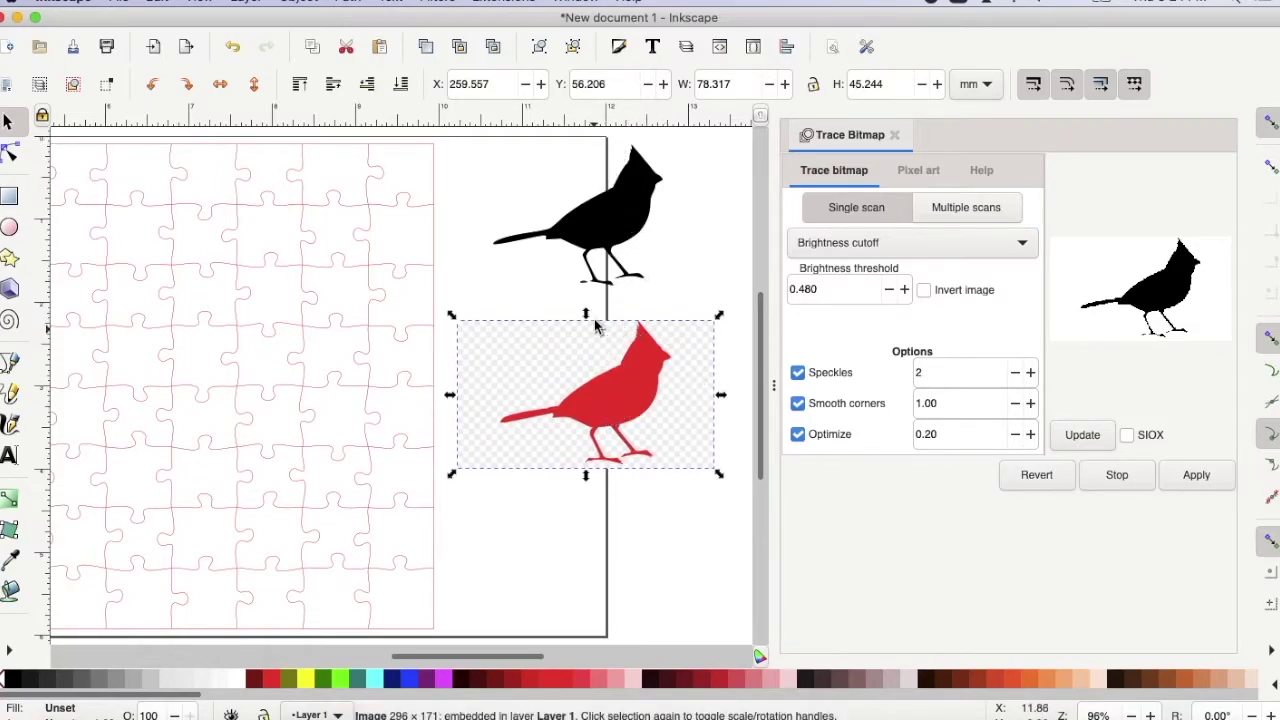
pyautogui.moveTo(609, 367); pyautogui.dragTo(609, 360)
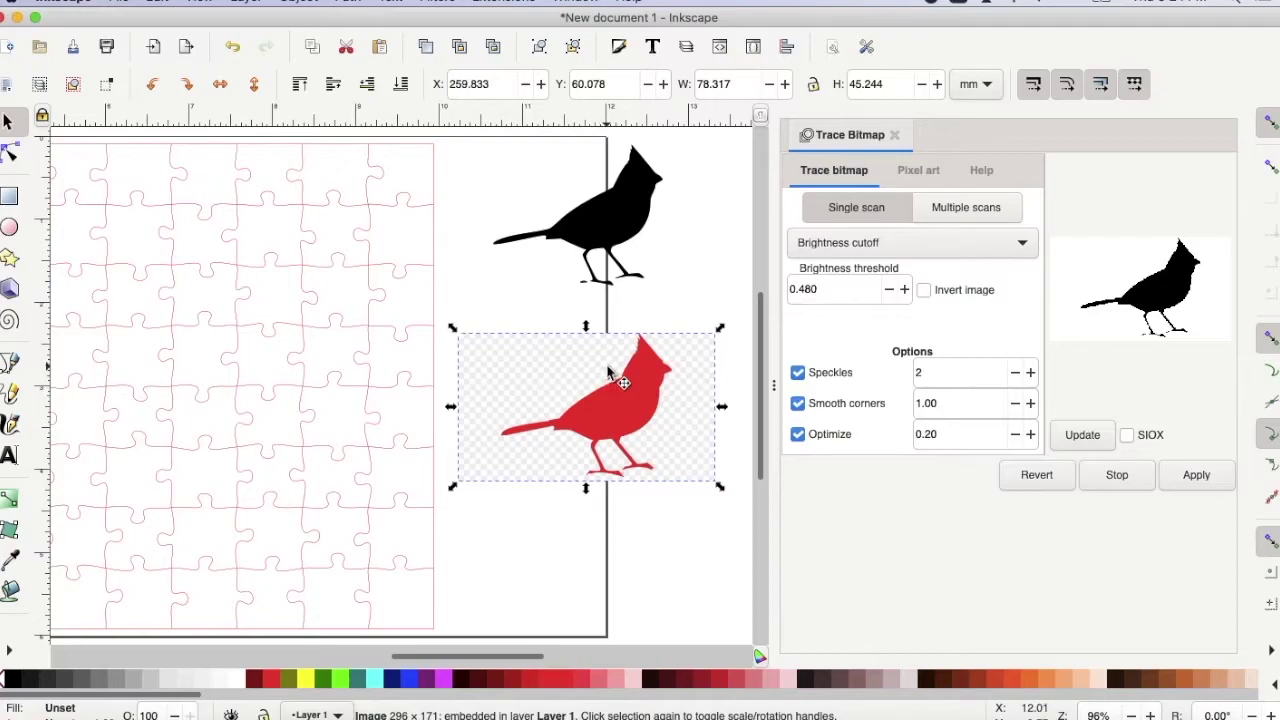
pyautogui.click(620, 378)
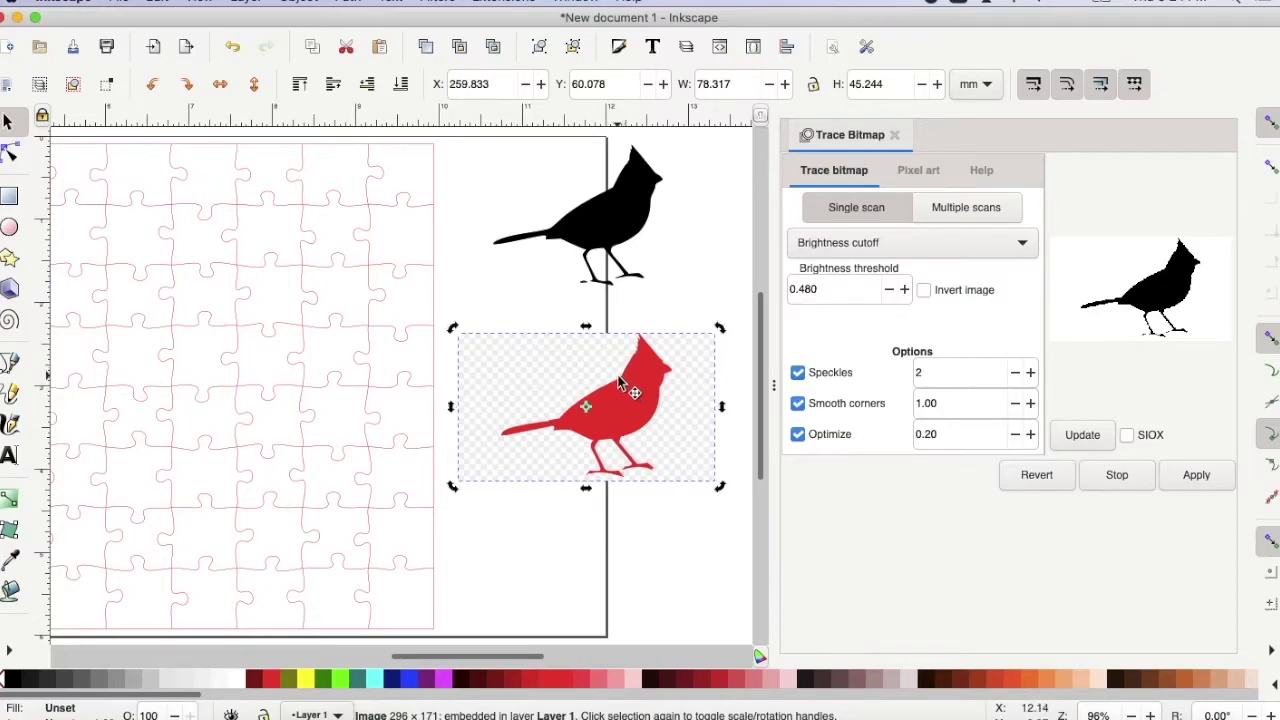
pyautogui.press('Delete')
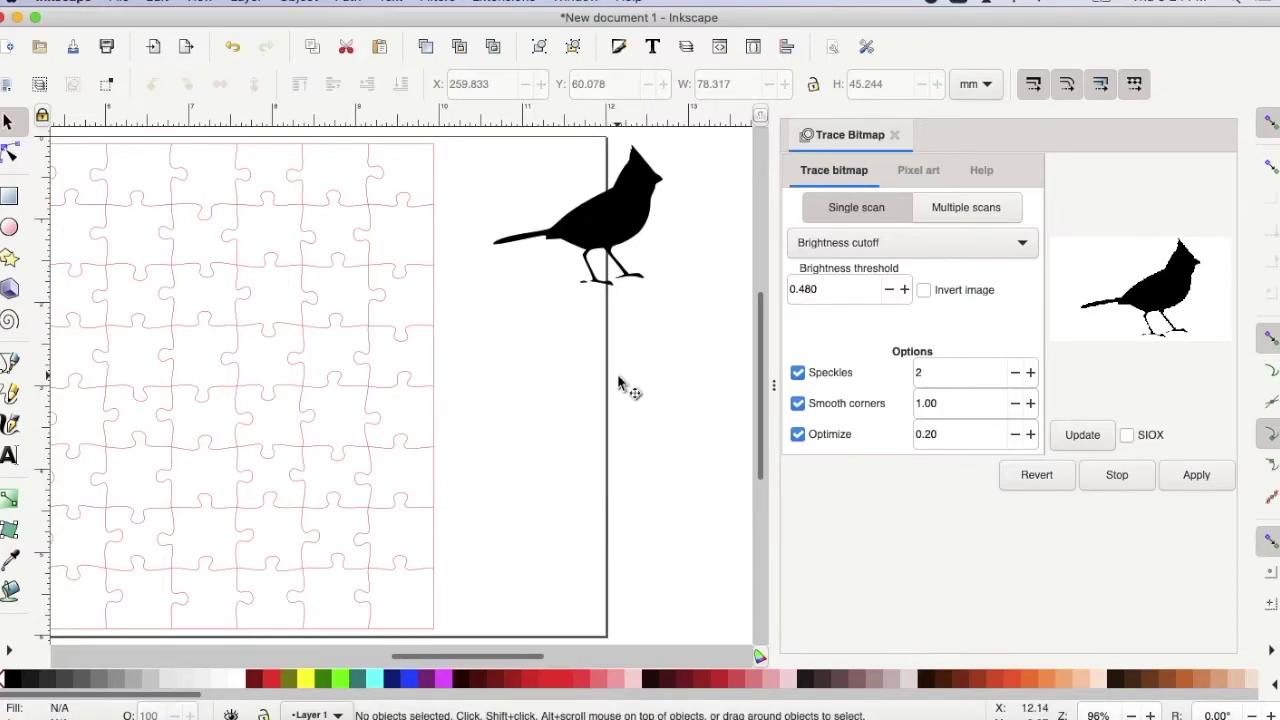
# Step: Move the traced cardinal to the jigsaw's lower-left corner and enlarge it proportionally to about 102 × 85 mm
pyautogui.moveTo(607, 284); pyautogui.dragTo(486, 411)
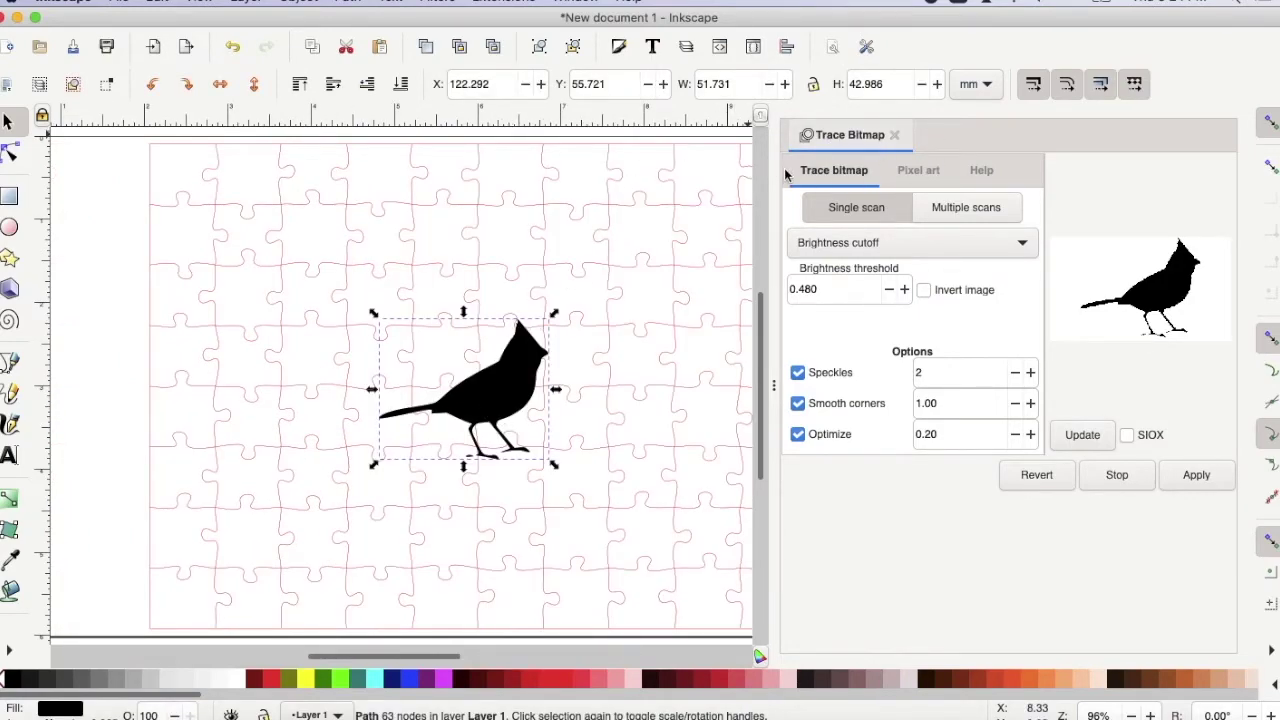
pyautogui.moveTo(403, 420); pyautogui.dragTo(298, 541)
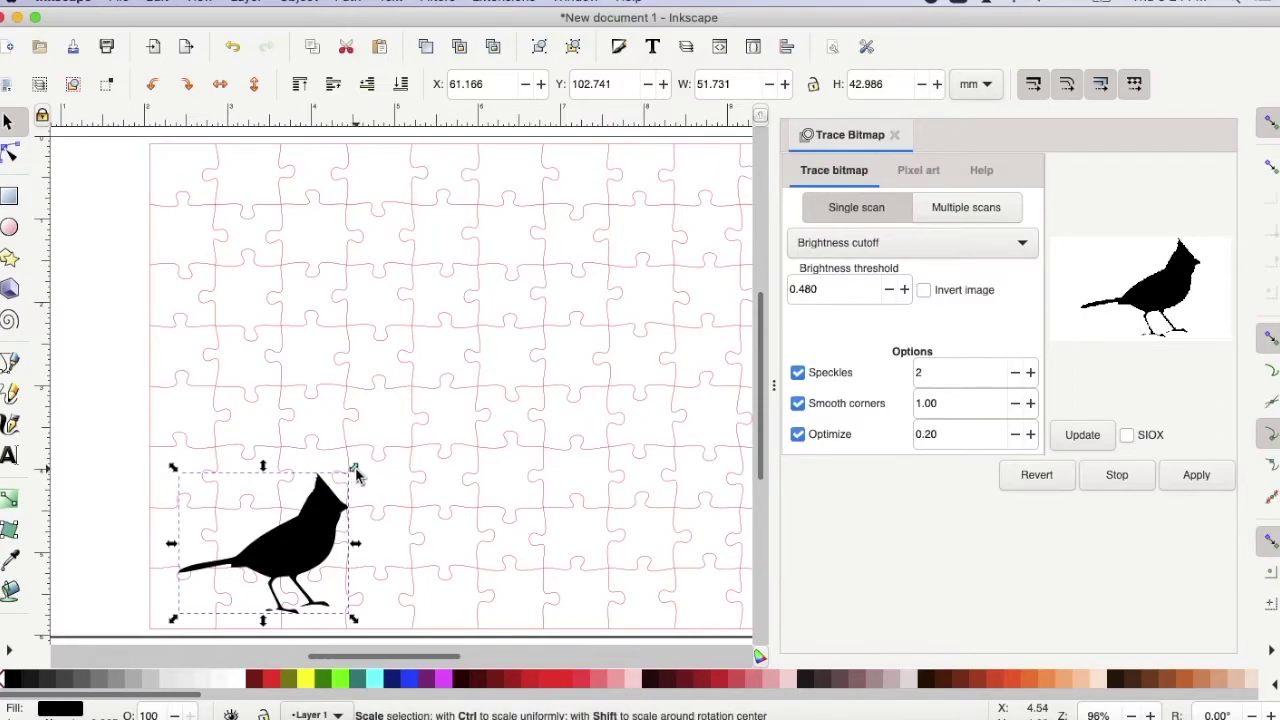
pyautogui.moveTo(357, 475); pyautogui.dragTo(541, 340)
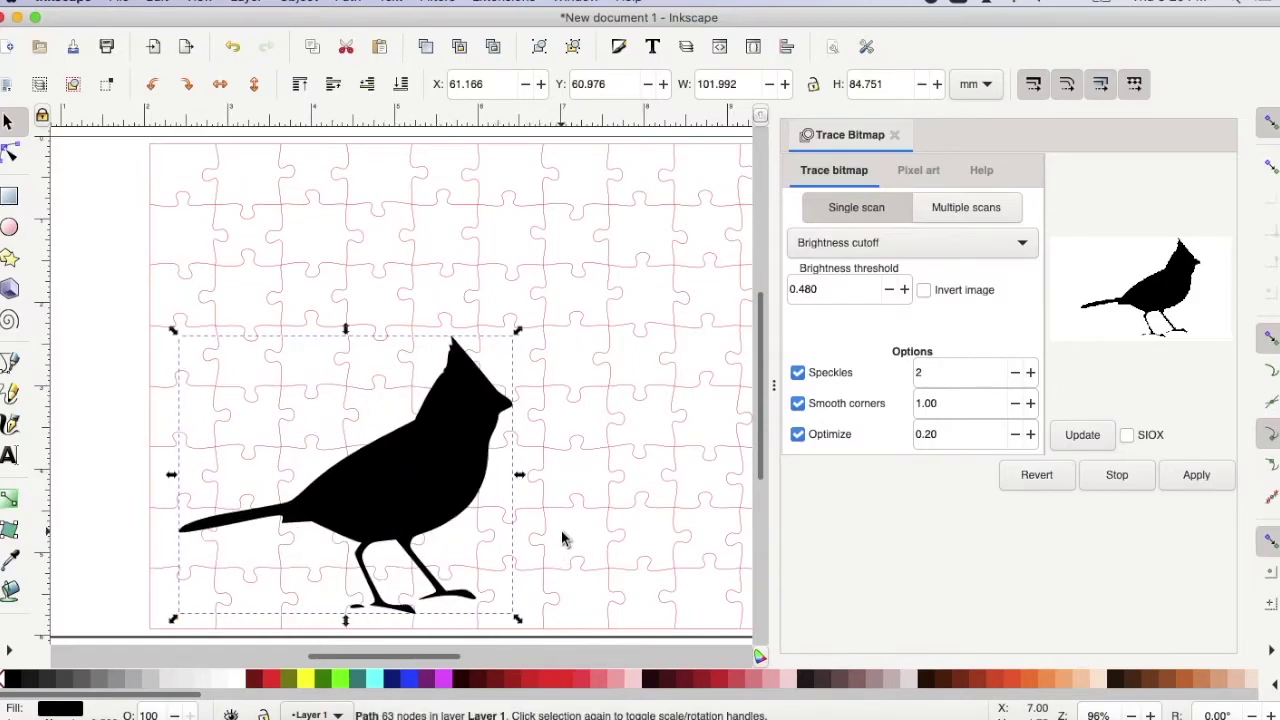
# Step: Rotate the cardinal silhouette very slightly clockwise and leave it deselected
pyautogui.click(427, 468)
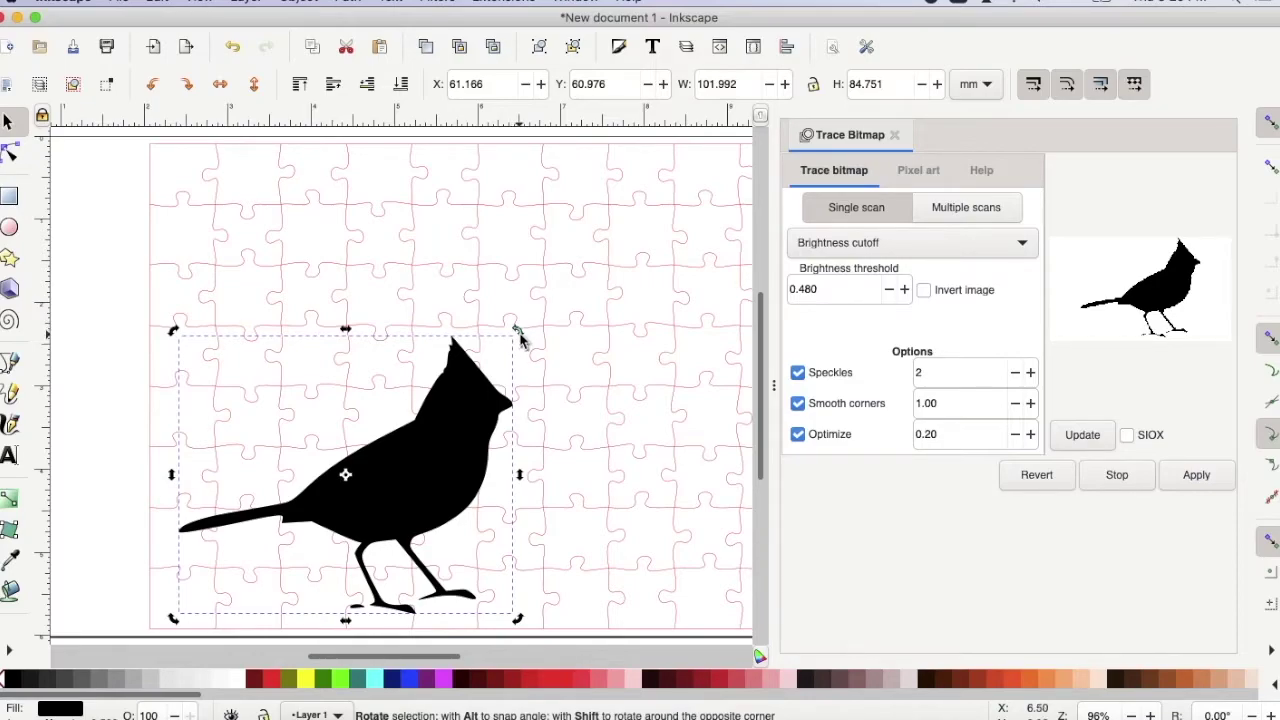
pyautogui.moveTo(513, 333)
pyautogui.mouseDown()
pyautogui.moveTo(491, 331)
pyautogui.moveTo(526, 383)
pyautogui.moveTo(511, 349)
pyautogui.mouseUp()
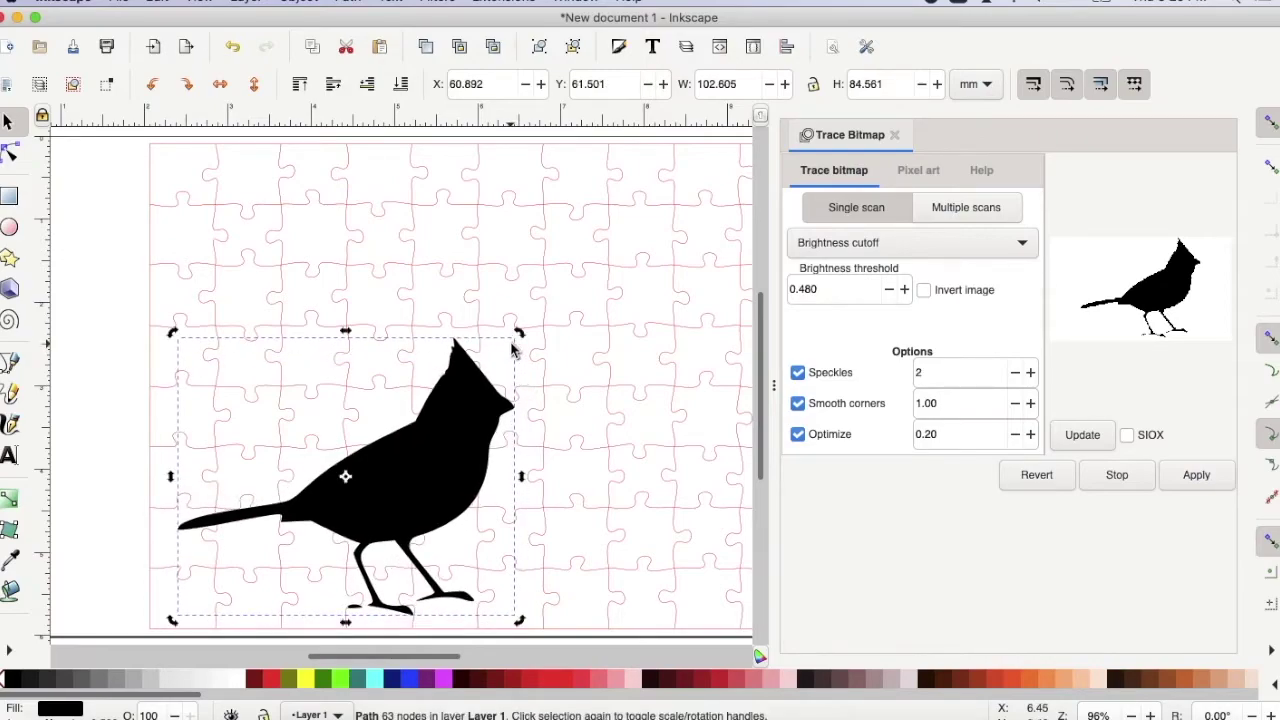
pyautogui.moveTo(518, 338)
pyautogui.mouseDown()
pyautogui.moveTo(334, 320)
pyautogui.moveTo(234, 340)
pyautogui.moveTo(443, 323)
pyautogui.moveTo(507, 352)
pyautogui.mouseUp()
pyautogui.press('Escape')
pyautogui.press('5')
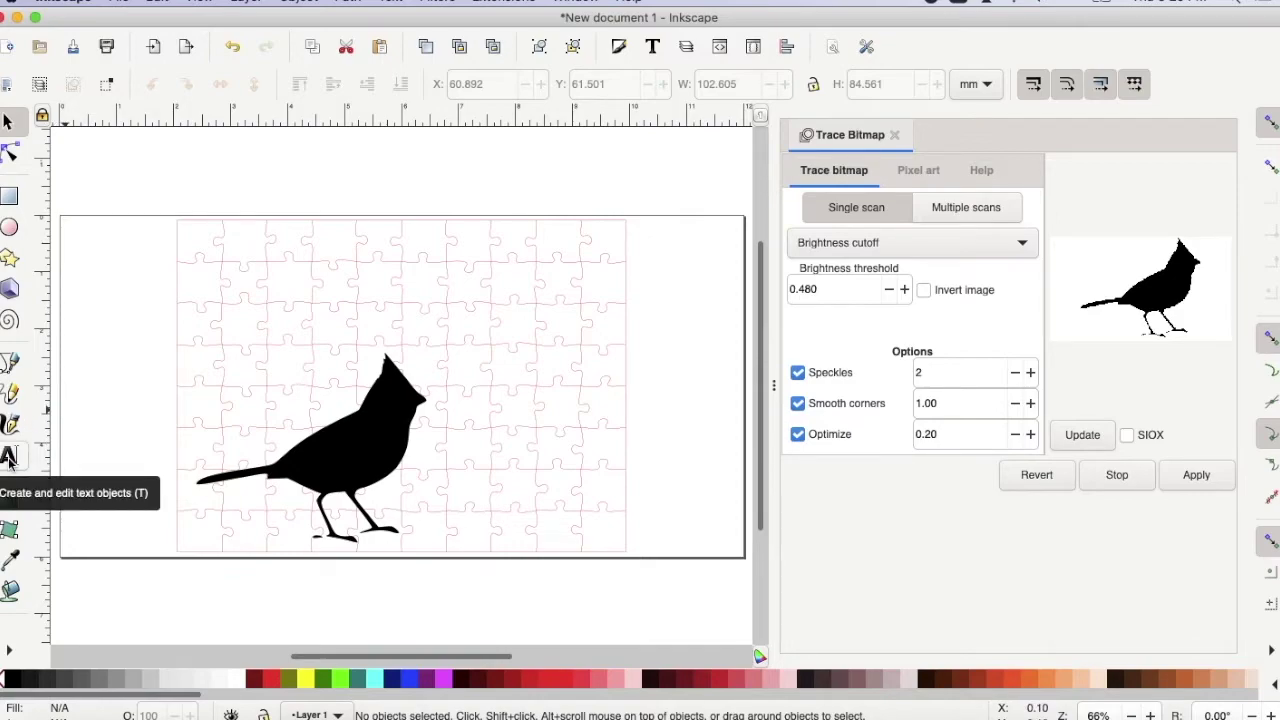
# Step: Add the text "Cardinal" over the upper middle of the jigsaw, above the bird silhouette
pyautogui.click(9, 458)
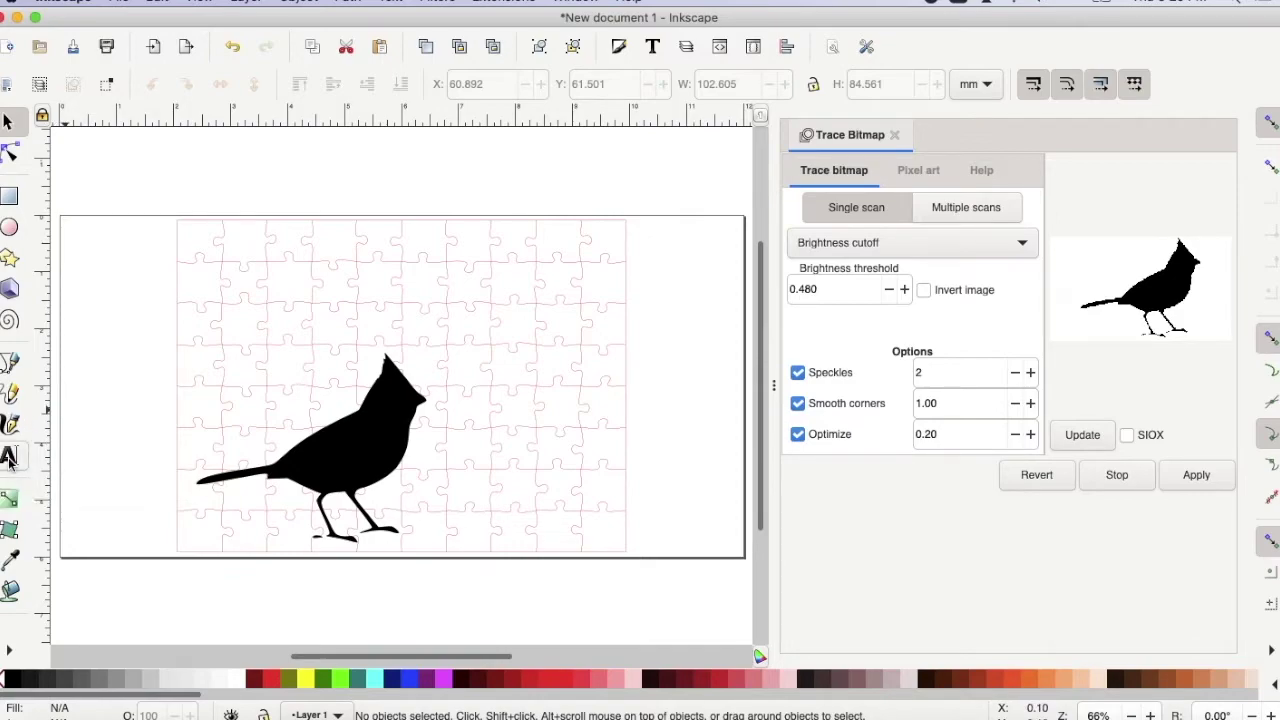
pyautogui.click(330, 286)
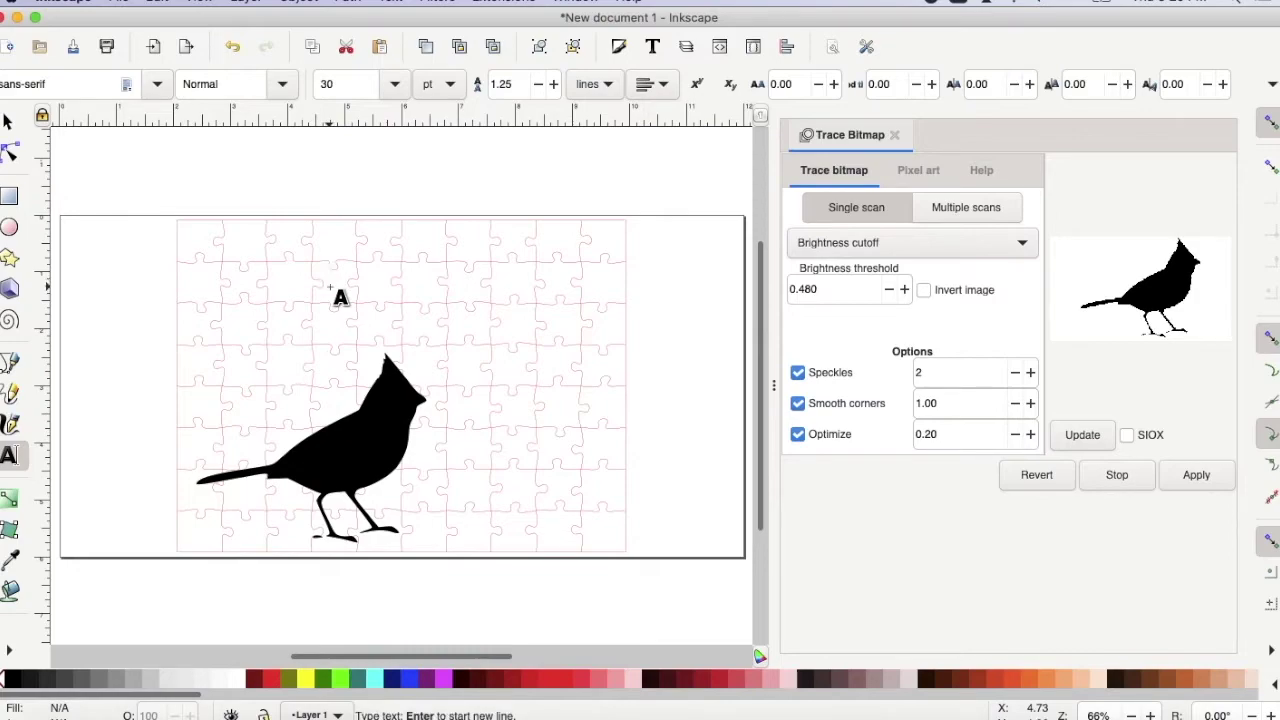
pyautogui.press('Escape')
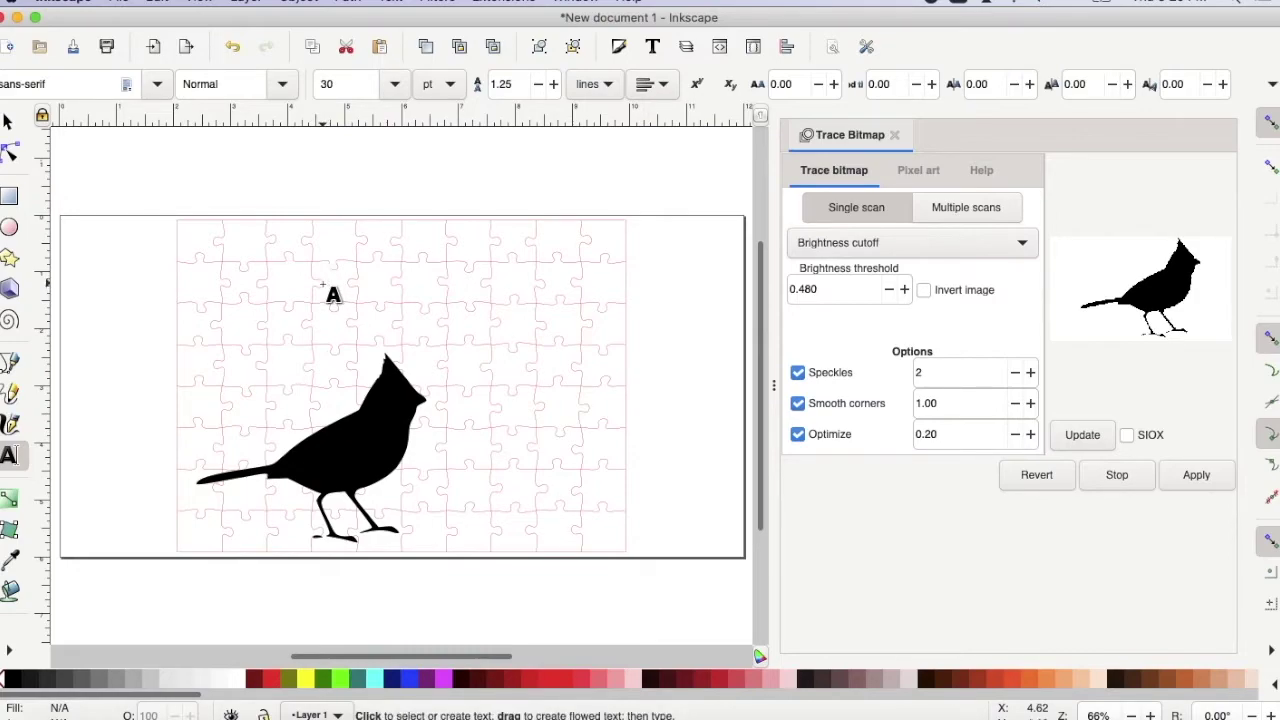
pyautogui.click(324, 287)
pyautogui.write('Cardinal')
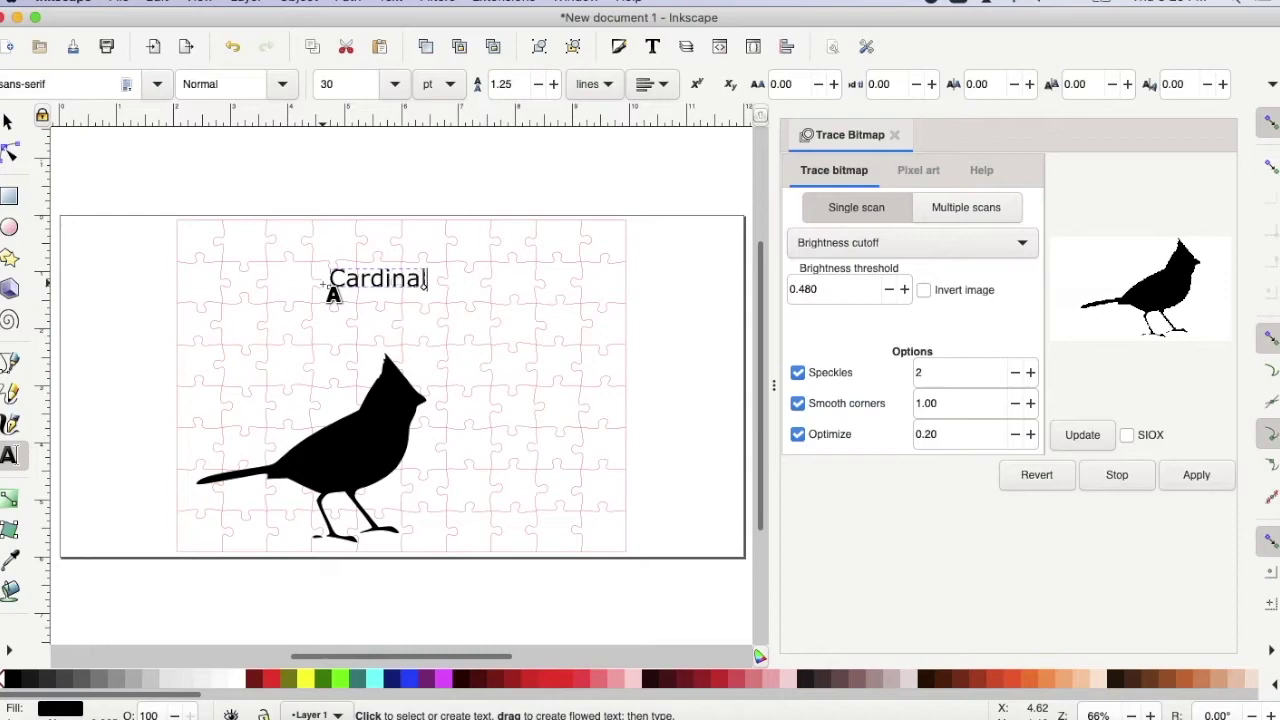
# Step: Change the "Cardinal" text to the Silom font at 50 pt
pyautogui.click(48, 84)
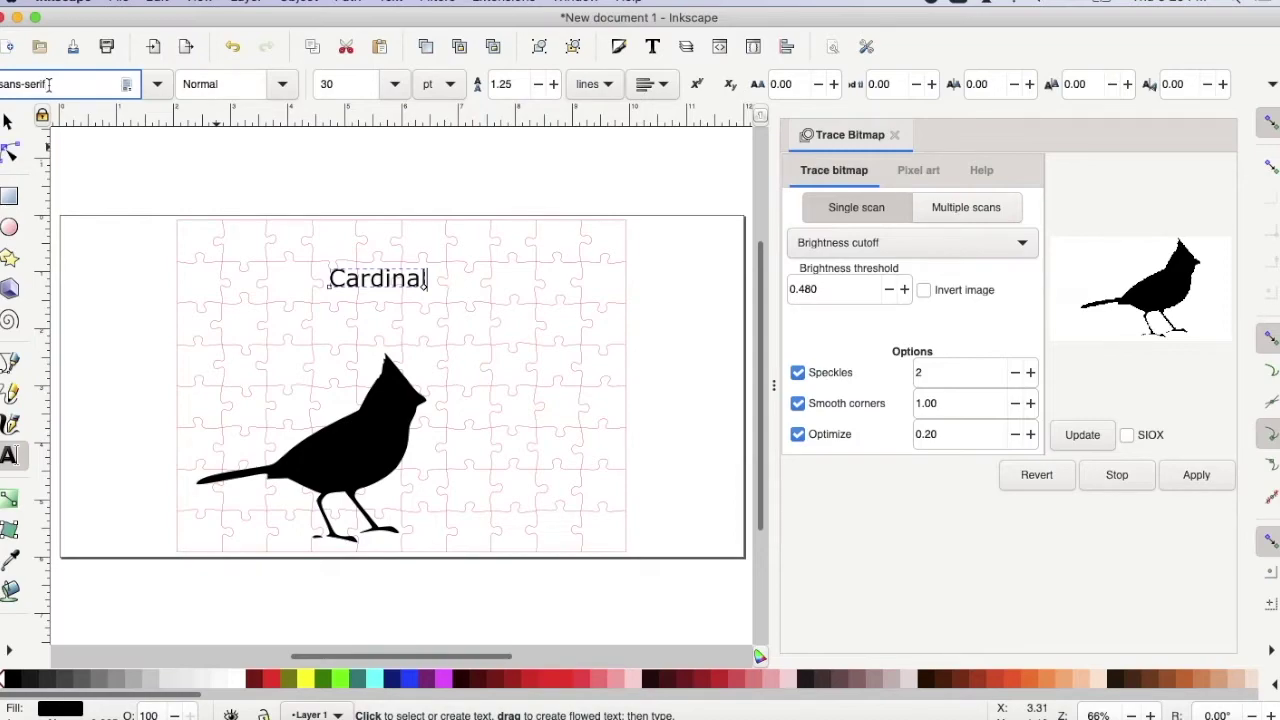
pyautogui.scroll(-15, 48, 84)
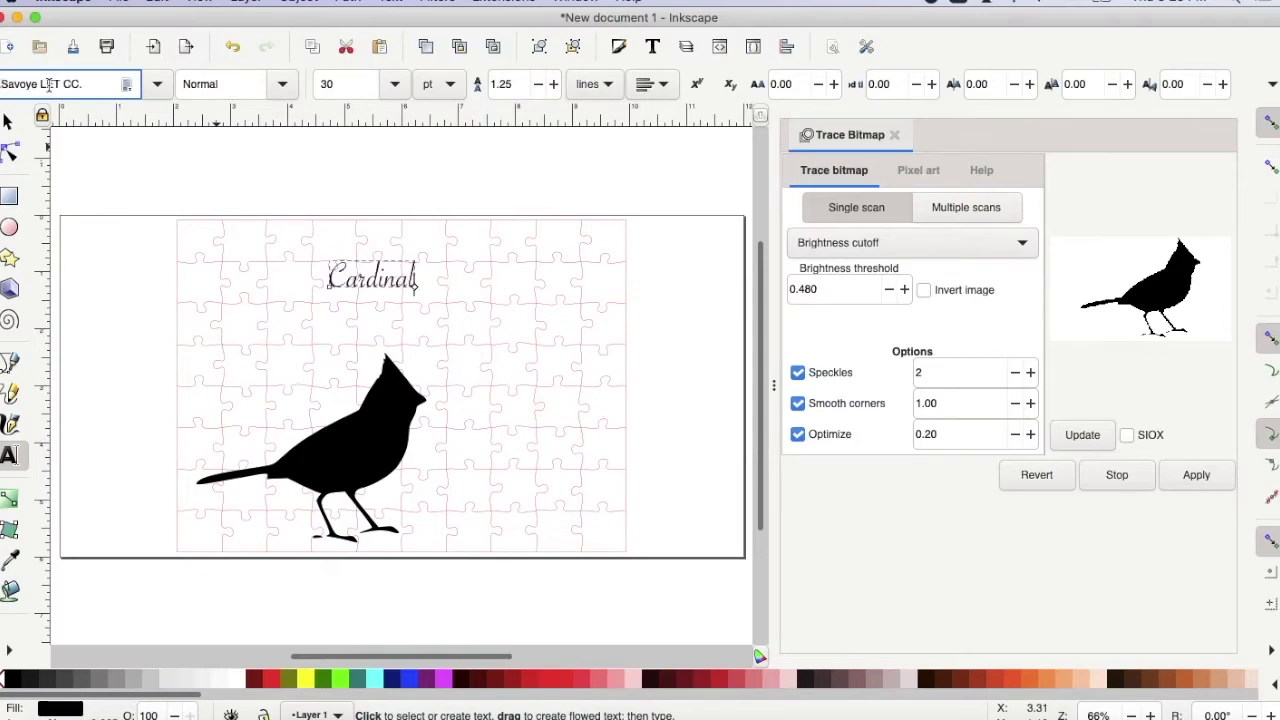
pyautogui.scroll(-4, 48, 84)
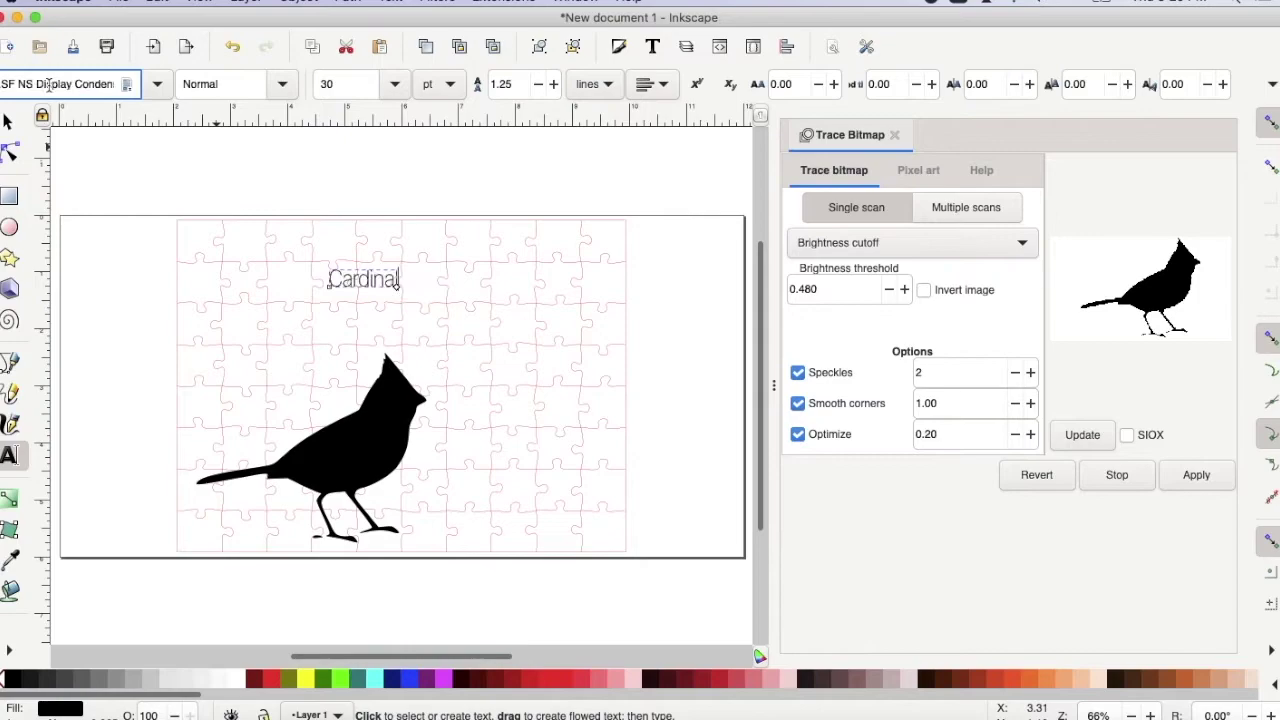
pyautogui.scroll(-3, 48, 84)
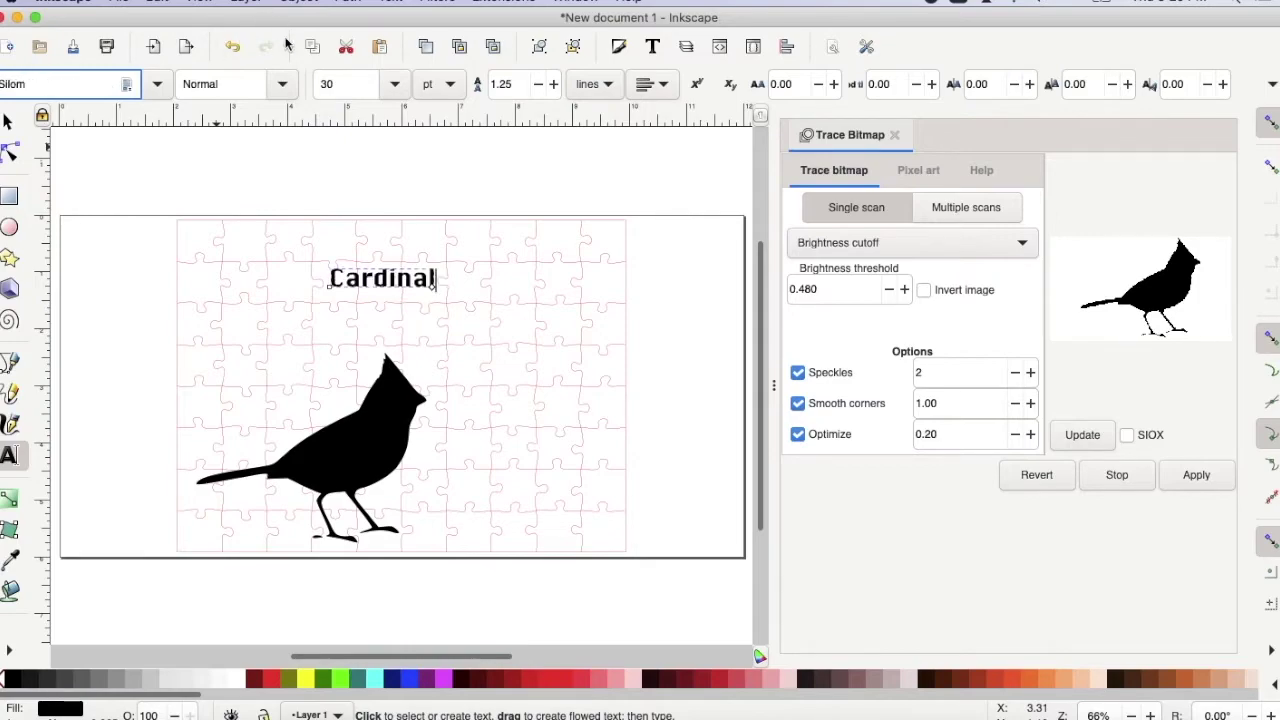
pyautogui.click(355, 87)
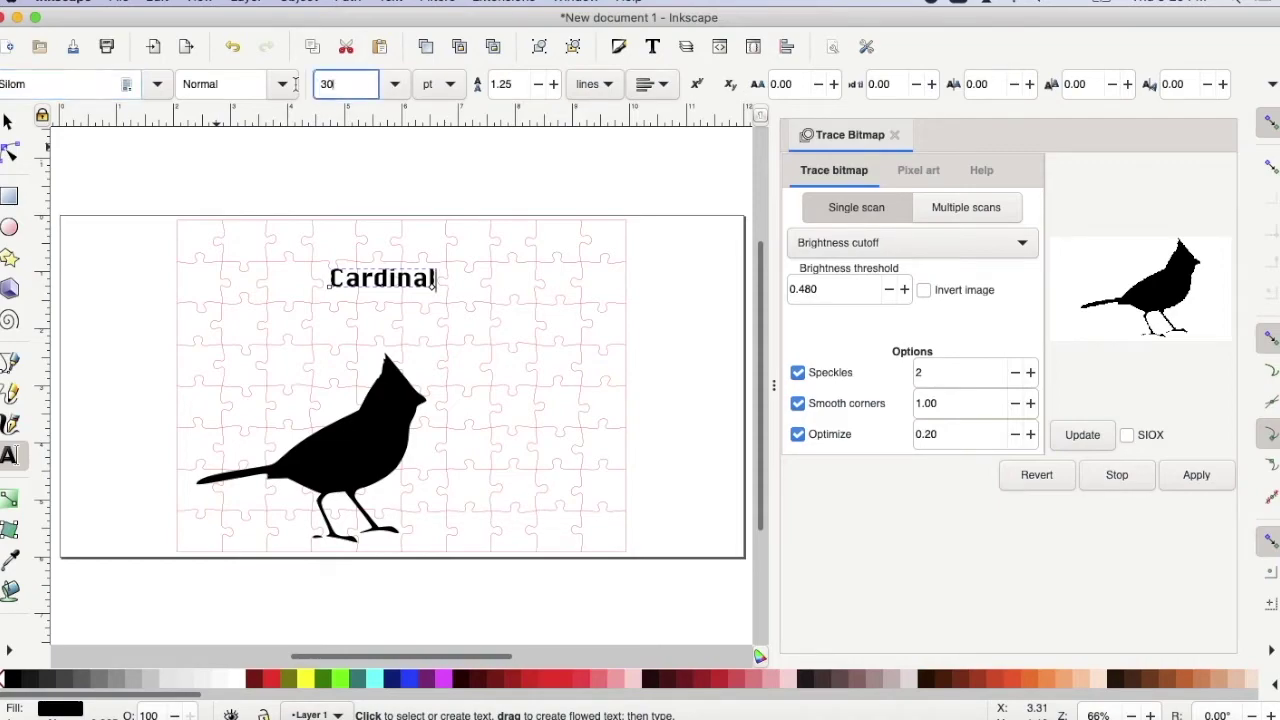
pyautogui.write('50')
pyautogui.press('Return')
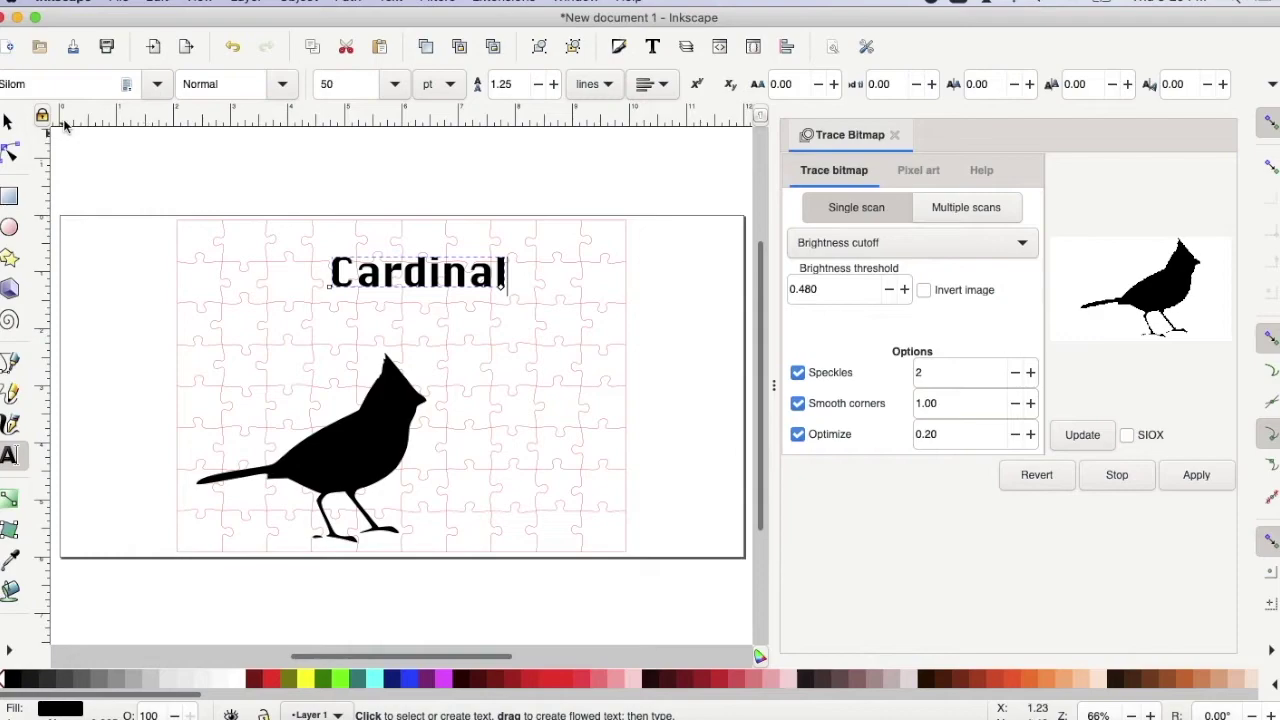
pyautogui.press('Escape')
# Step: Move the title to the jigsaw's upper-left corner (X about 63, Y about 14 mm) and the silhouette to its upper-right (about 137, 7 mm)
pyautogui.click(8, 121)
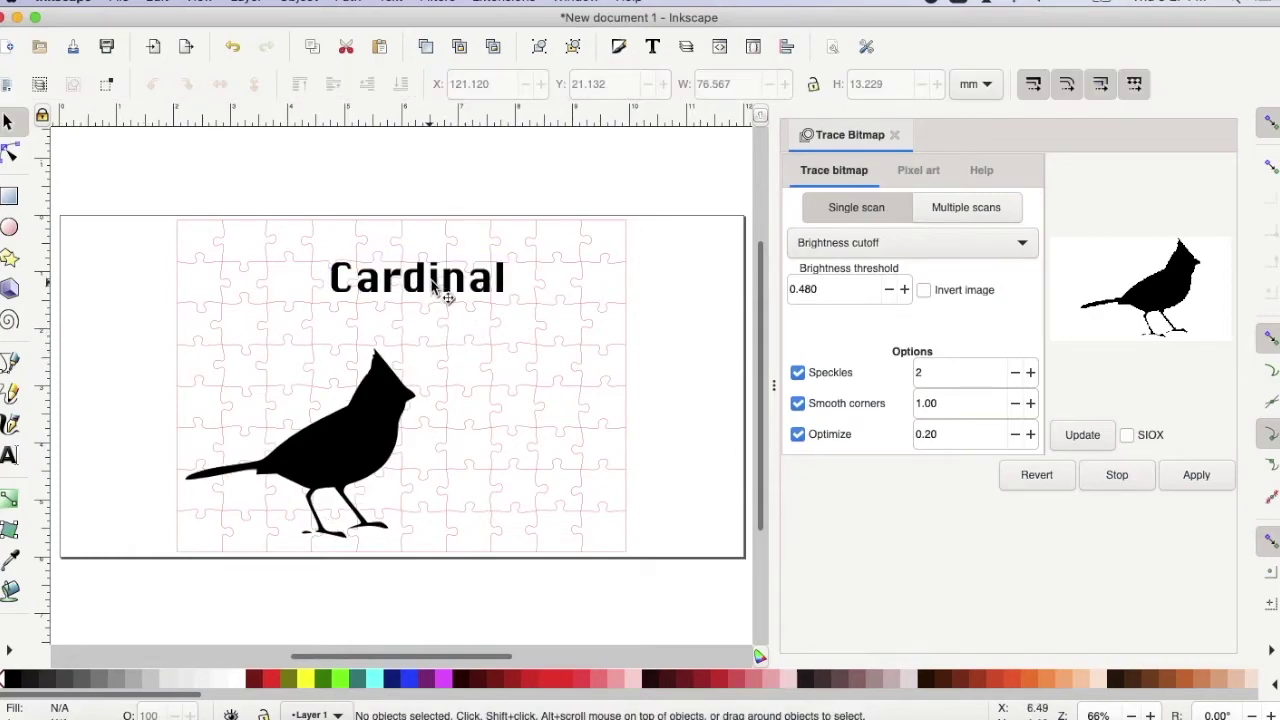
pyautogui.moveTo(403, 287); pyautogui.dragTo(291, 267)
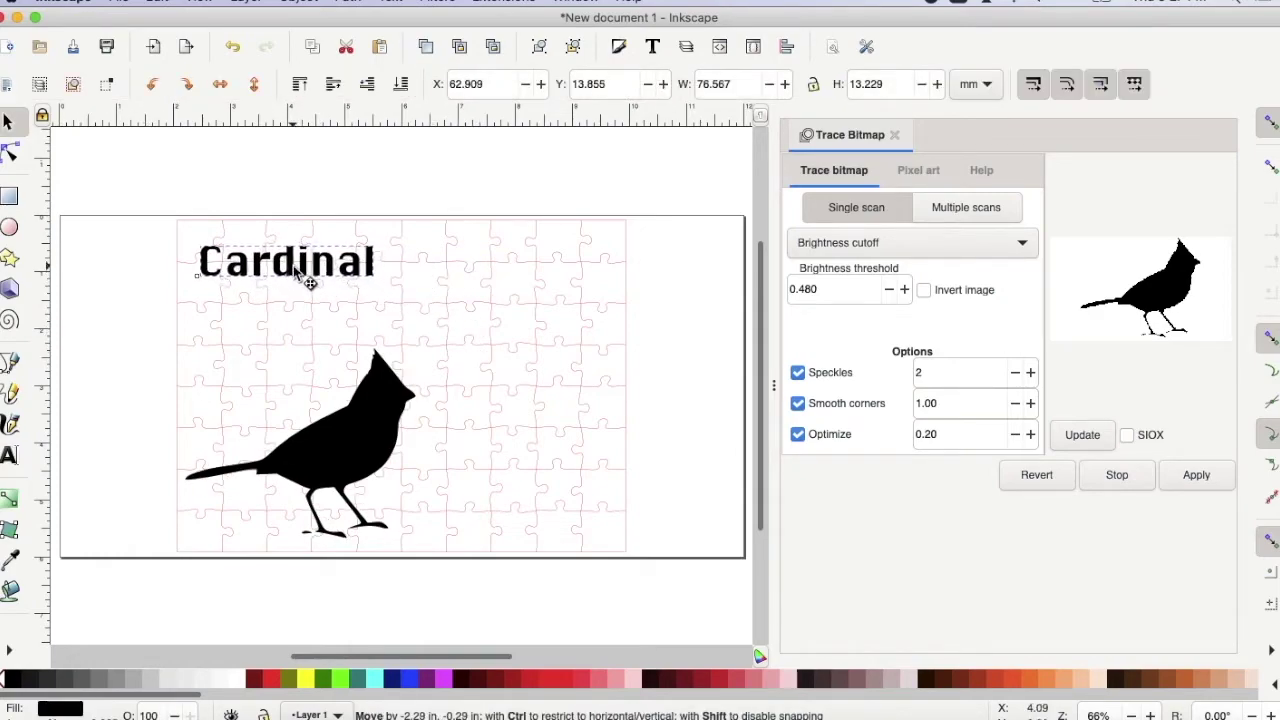
pyautogui.moveTo(391, 382); pyautogui.dragTo(558, 272)
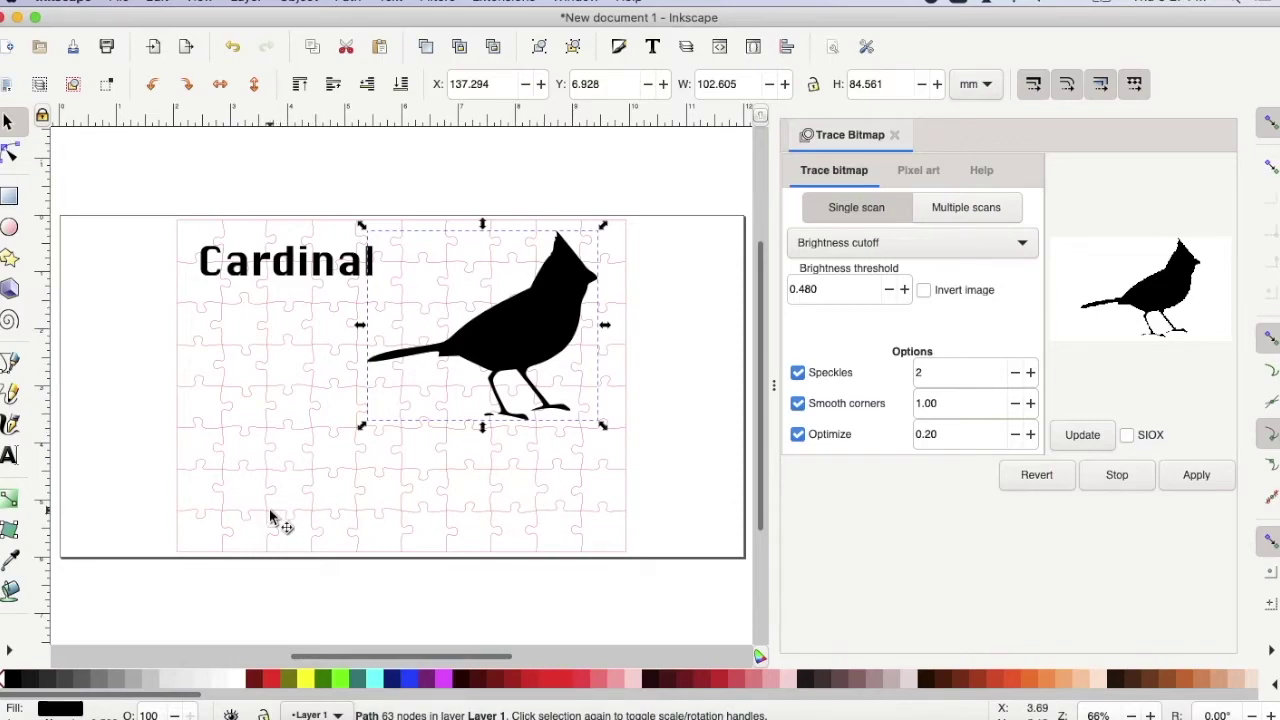
pyautogui.click(198, 372)
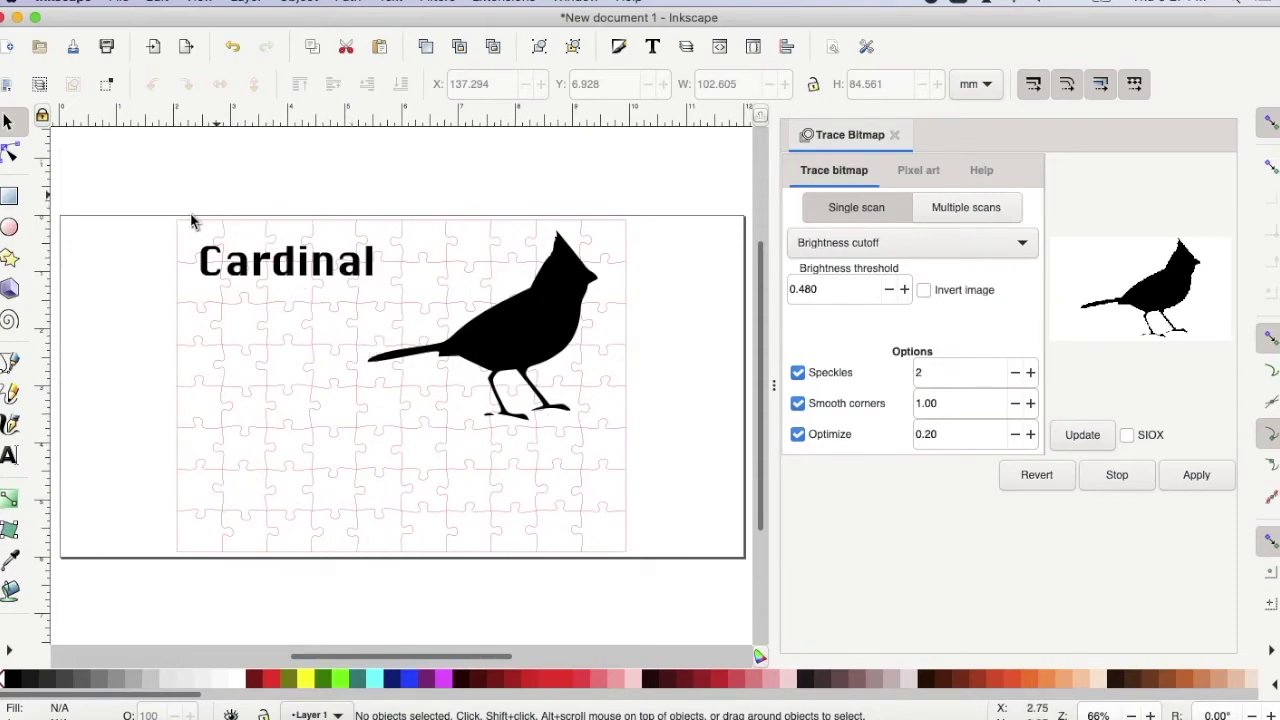
# Step: Set the red jigsaw path's stroke width to 0.001 in and leave it deselected
pyautogui.click(183, 312)
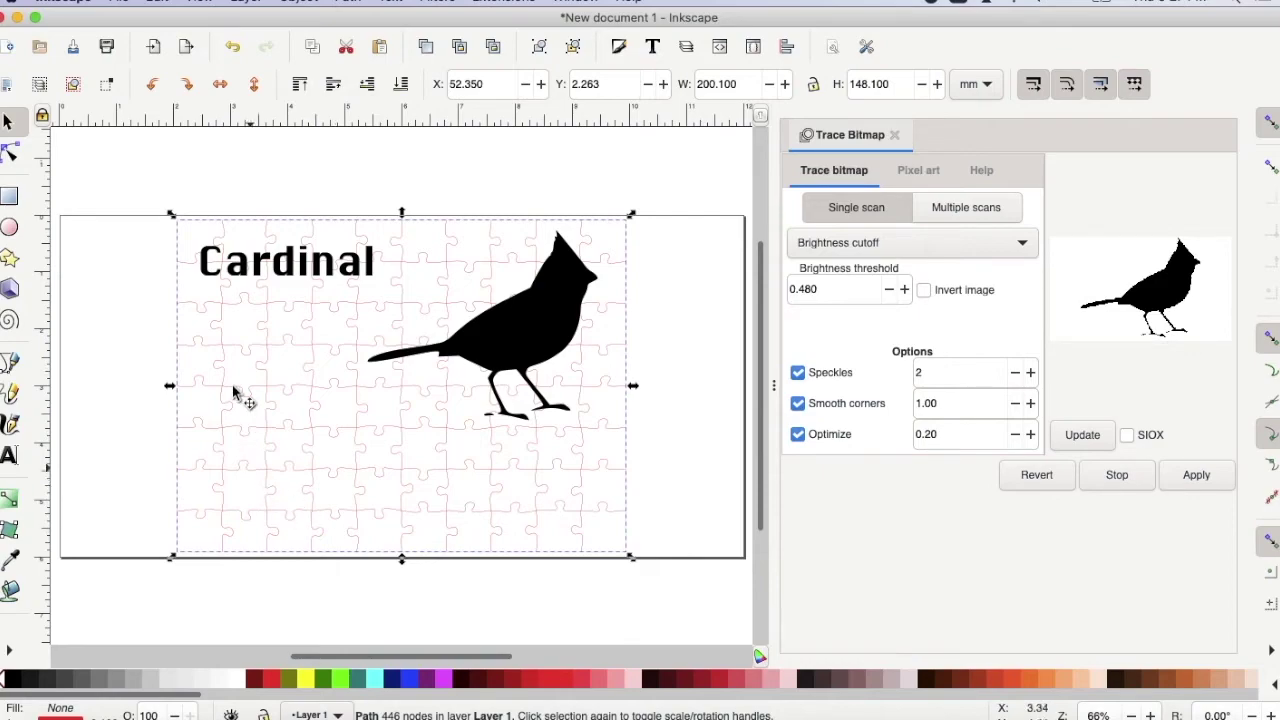
pyautogui.click(300, 2)
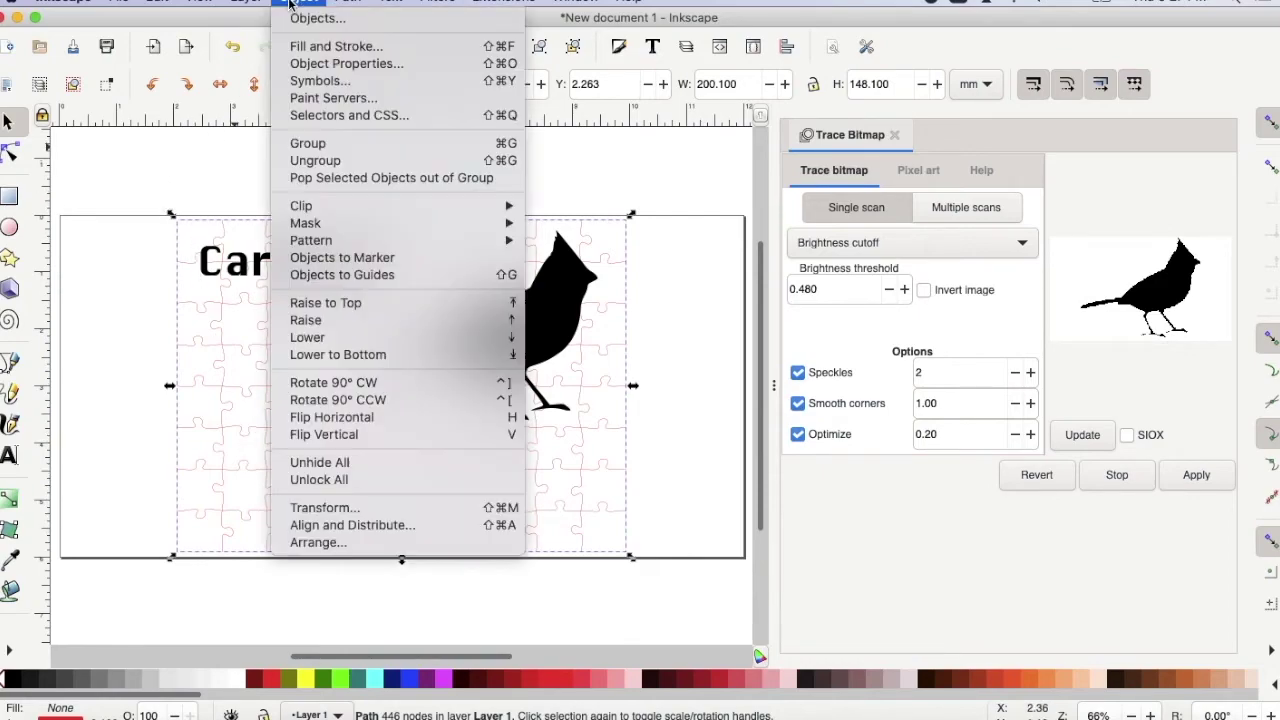
pyautogui.click(390, 48)
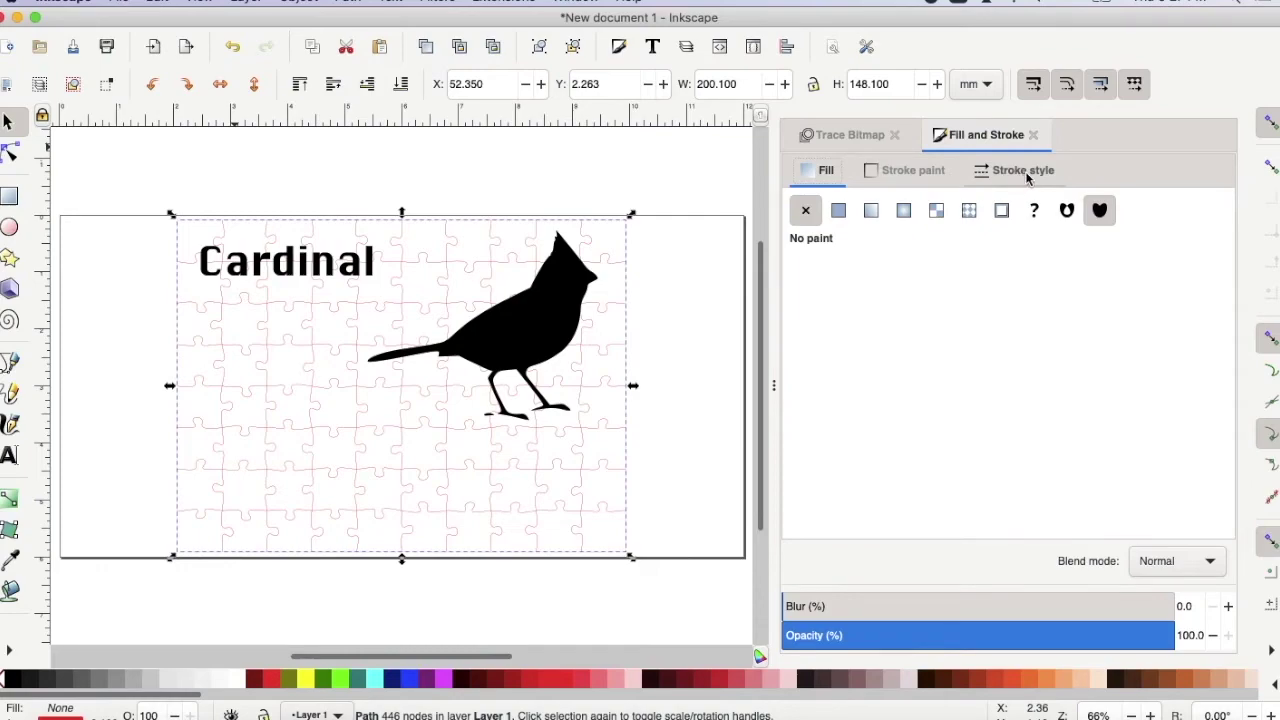
pyautogui.click(1023, 172)
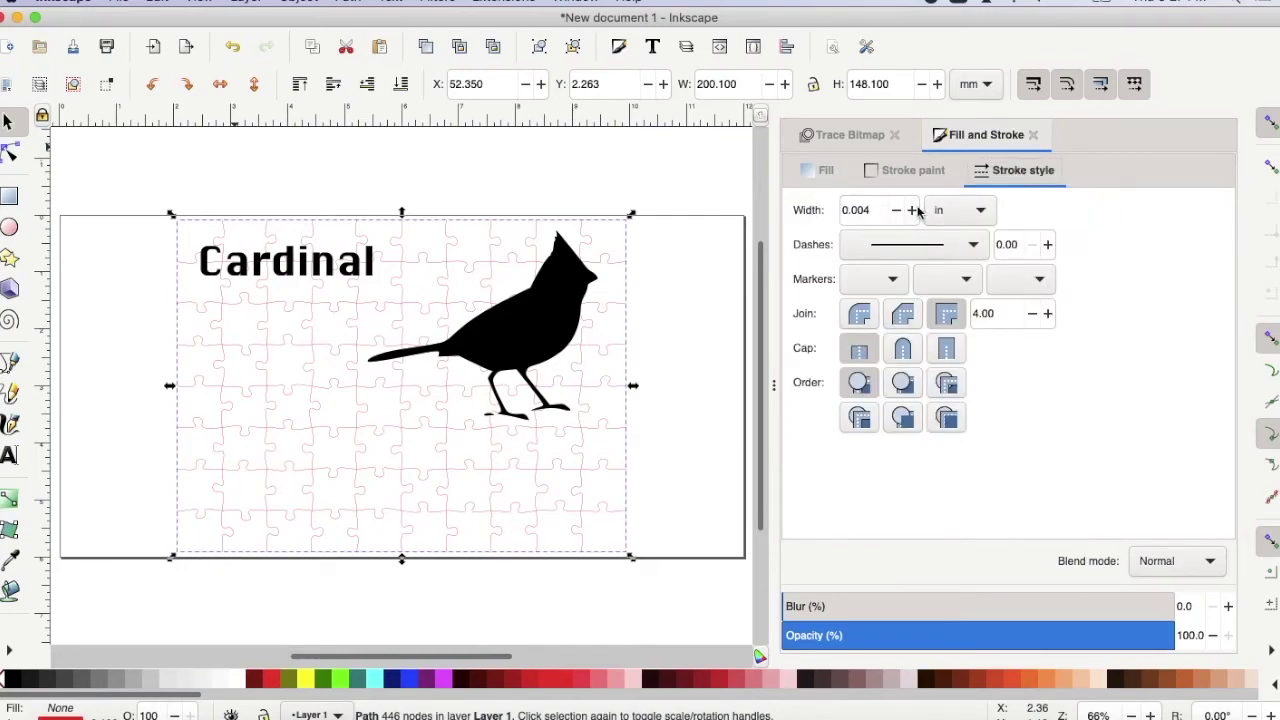
pyautogui.click(976, 211)
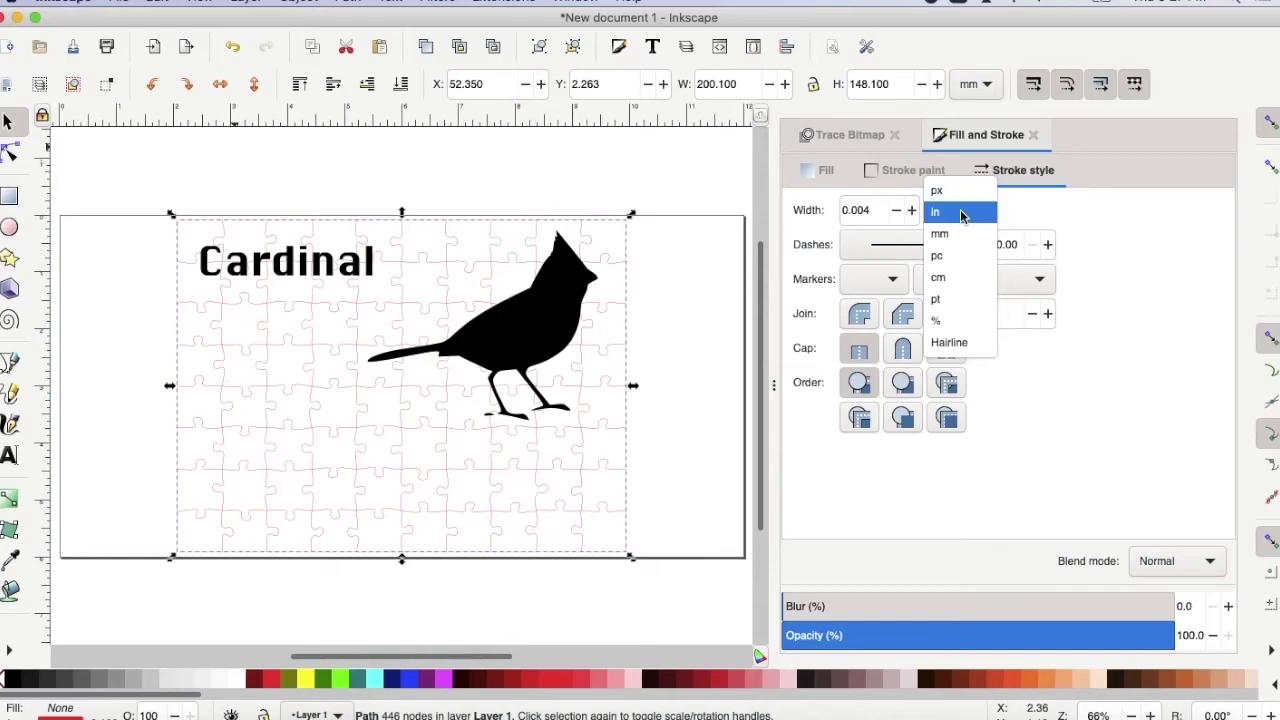
pyautogui.click(960, 213)
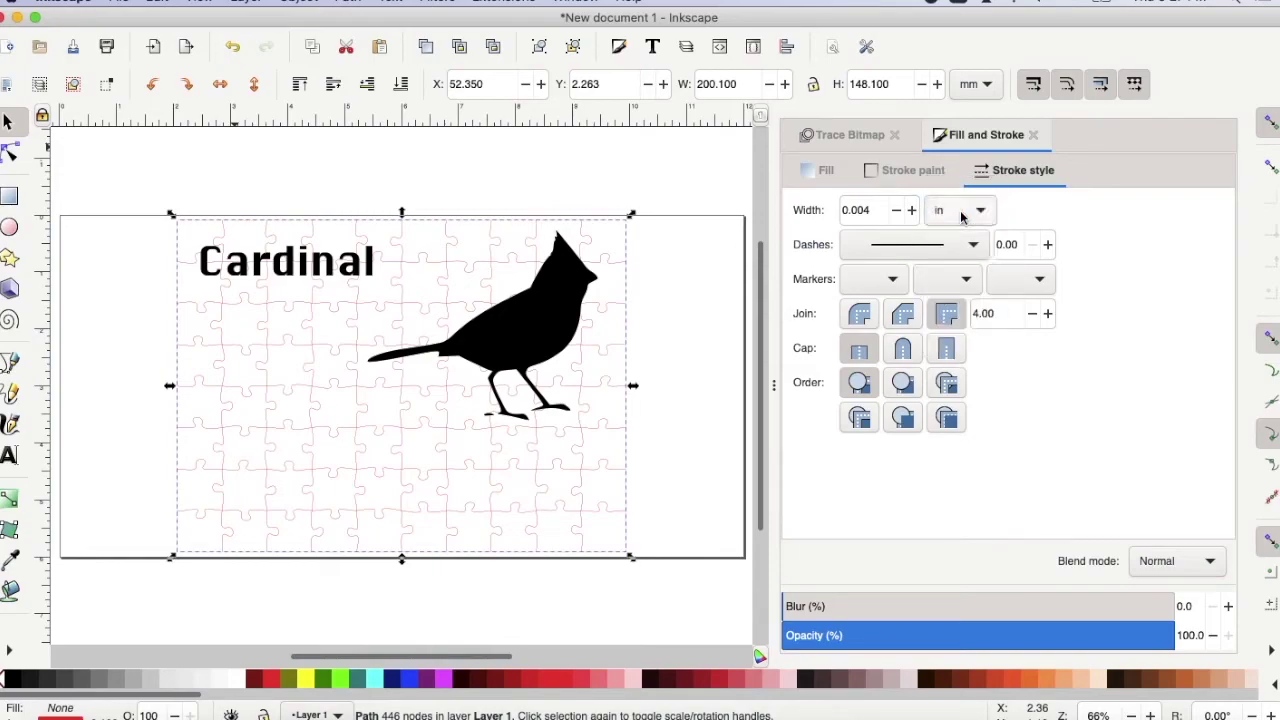
pyautogui.click(869, 210)
pyautogui.press('BackSpace')
pyautogui.write('1')
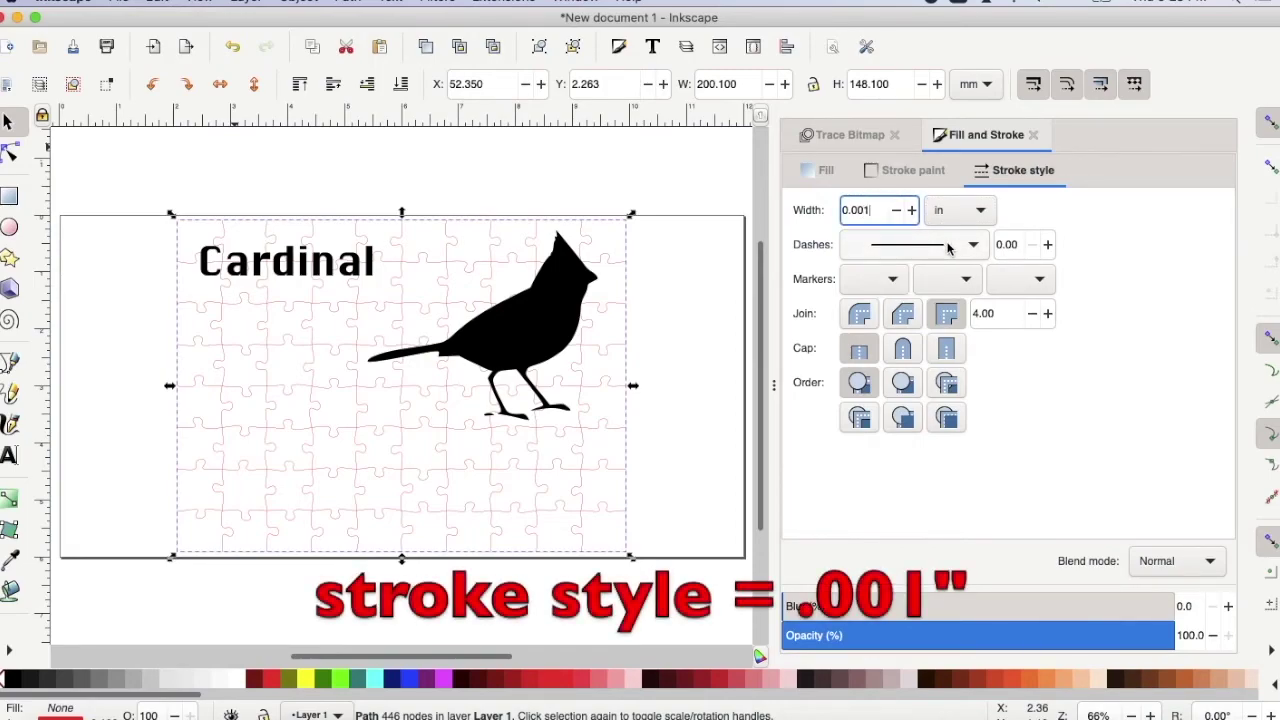
pyautogui.press('Return')
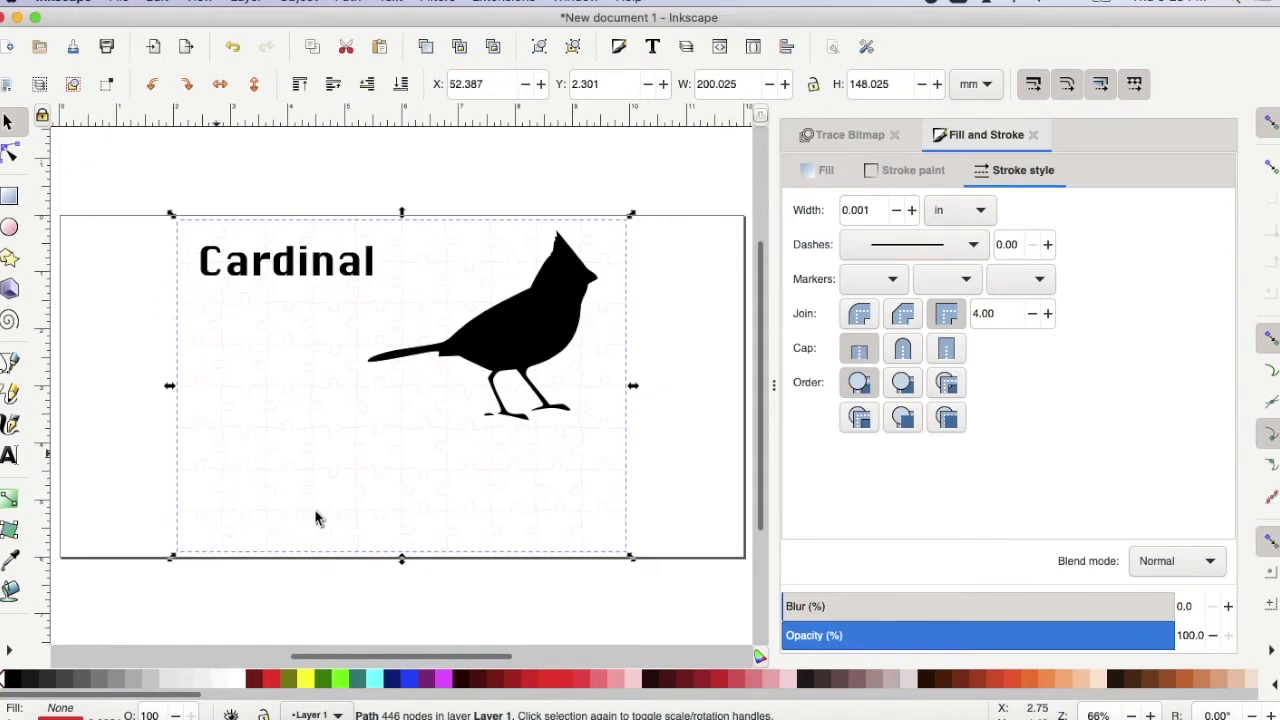
pyautogui.click(460, 203)
pyautogui.click(624, 302)
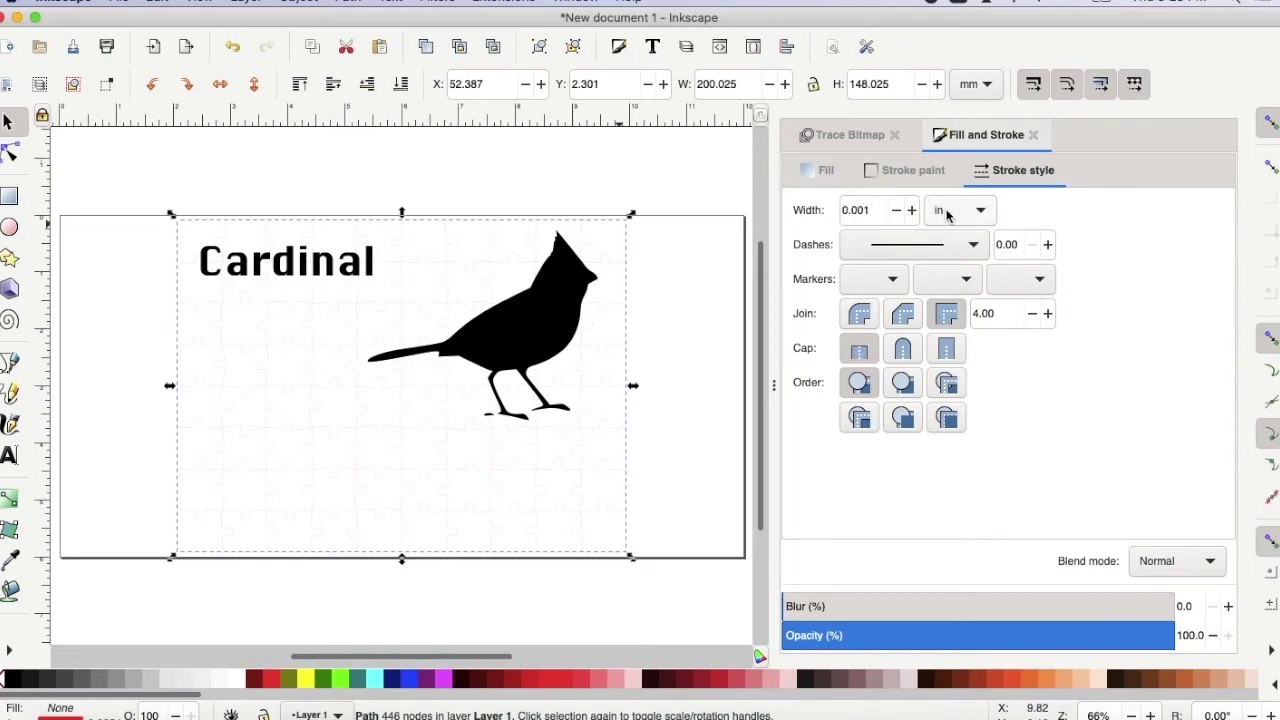
pyautogui.click(498, 228)
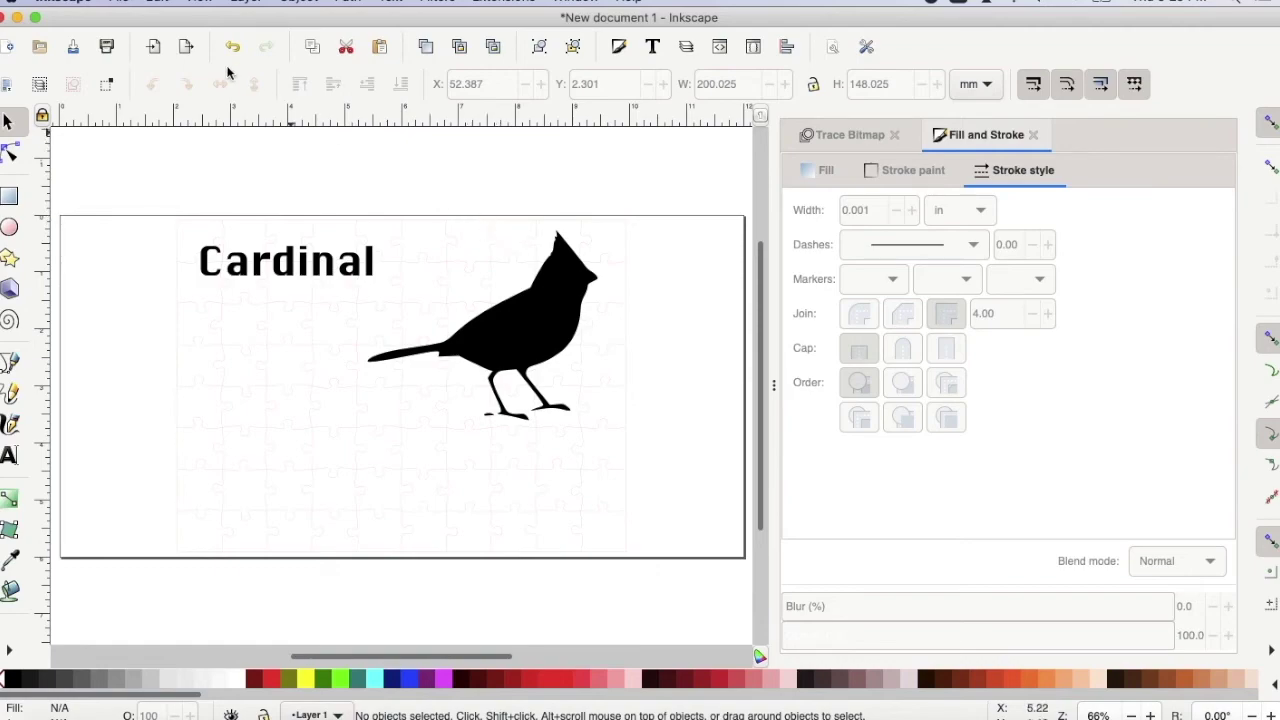
pyautogui.click(118, 1)
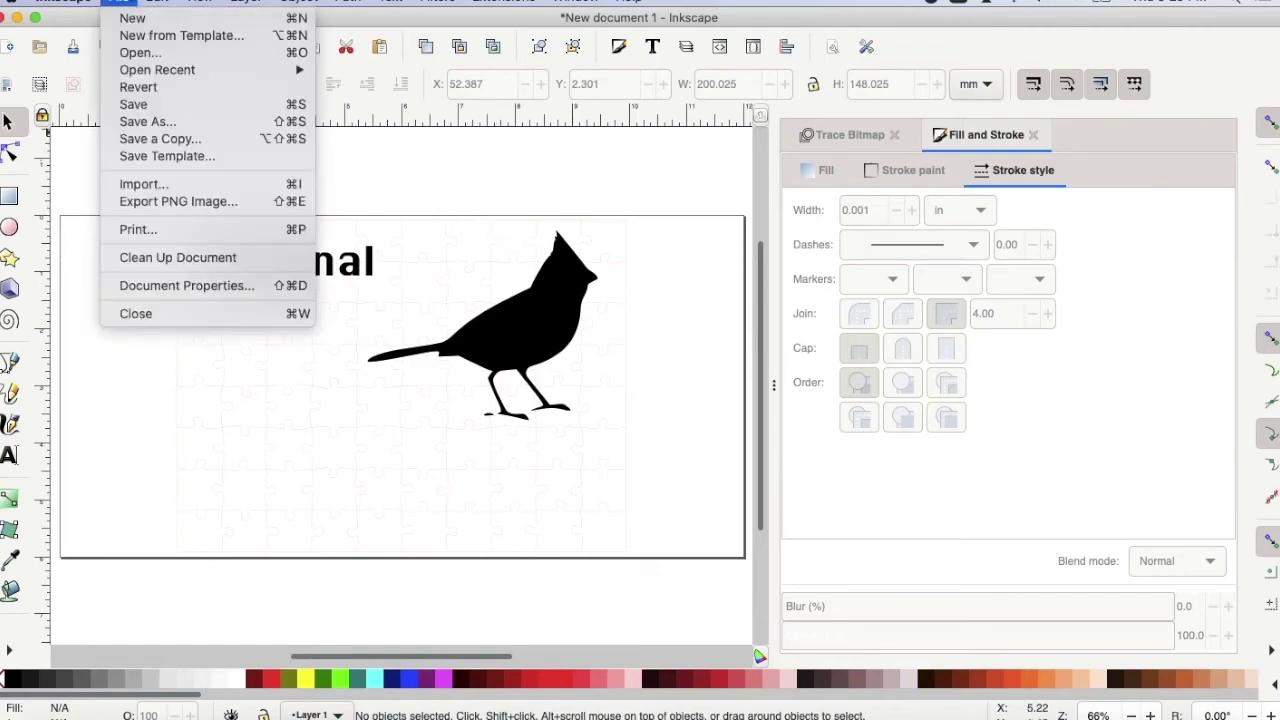
pyautogui.click(166, 121)
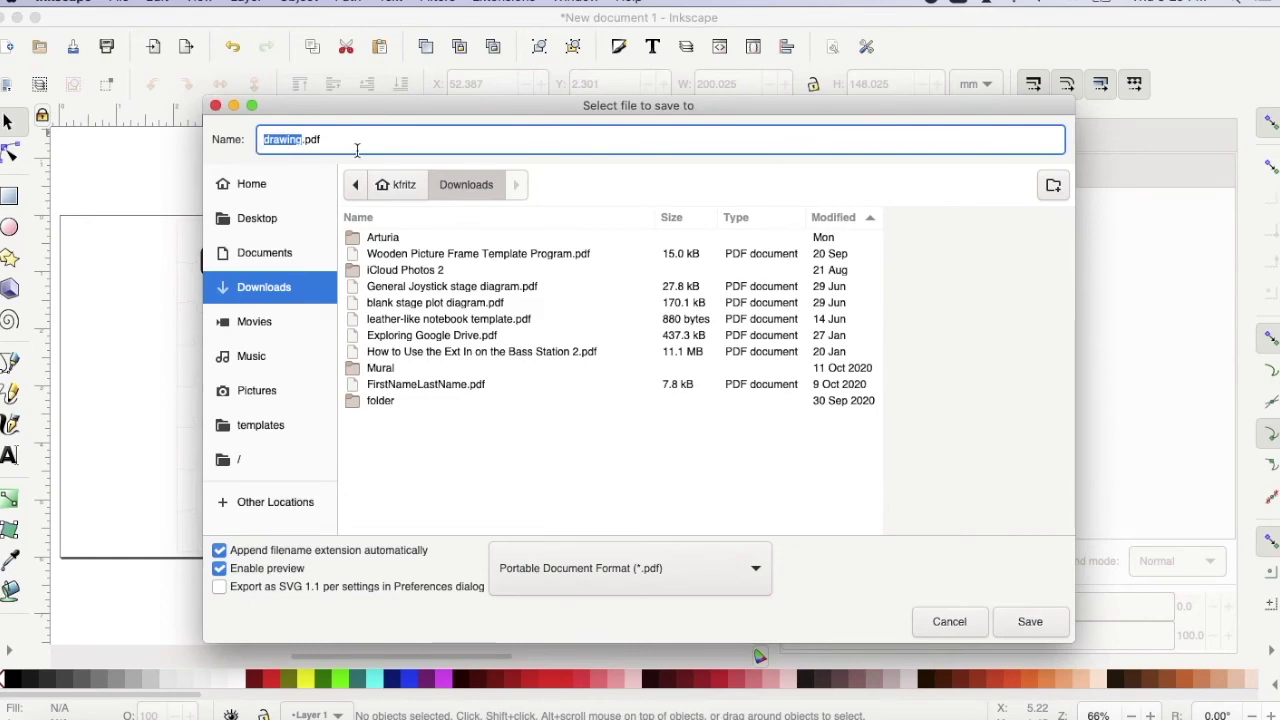
pyautogui.click(755, 570)
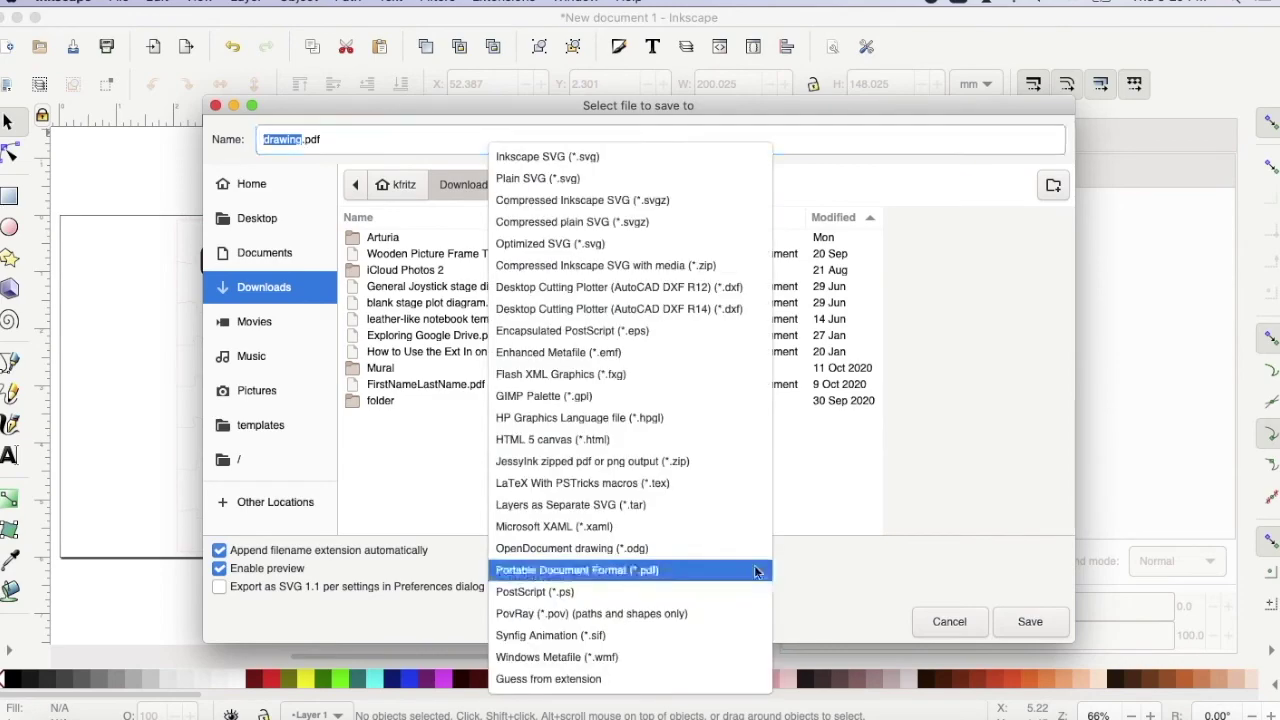
pyautogui.click(683, 570)
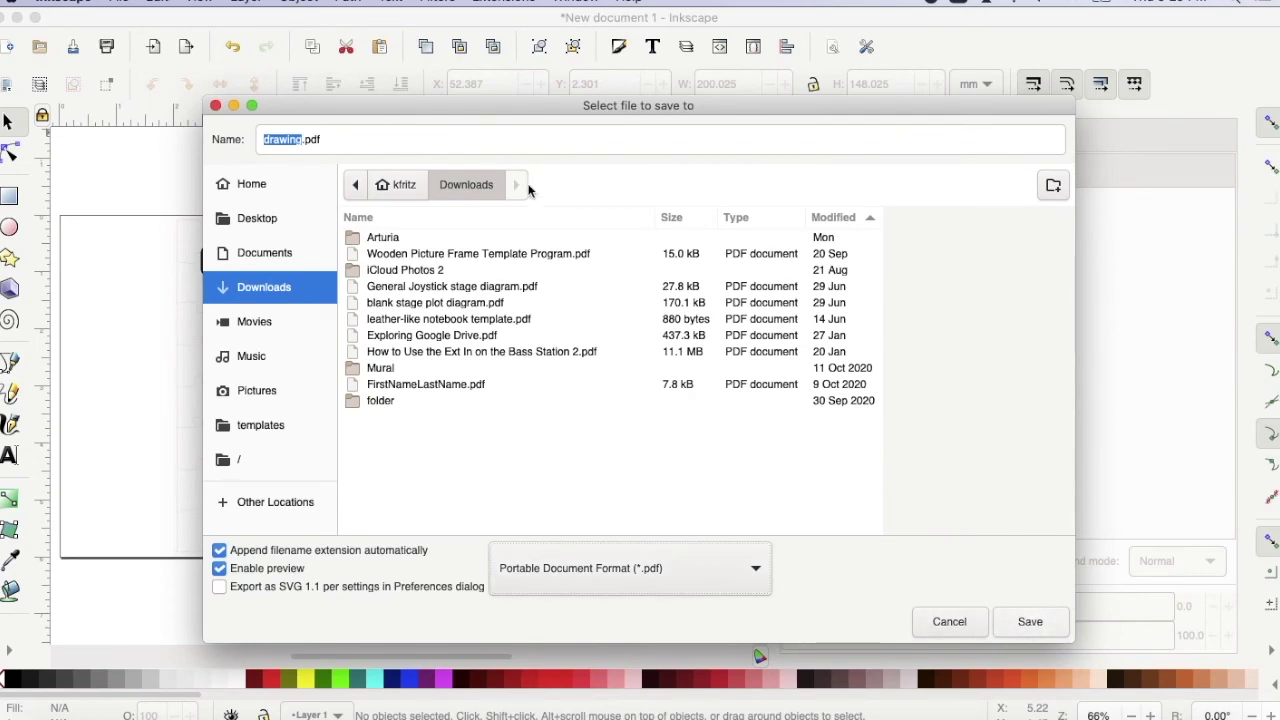
pyautogui.click(216, 105)
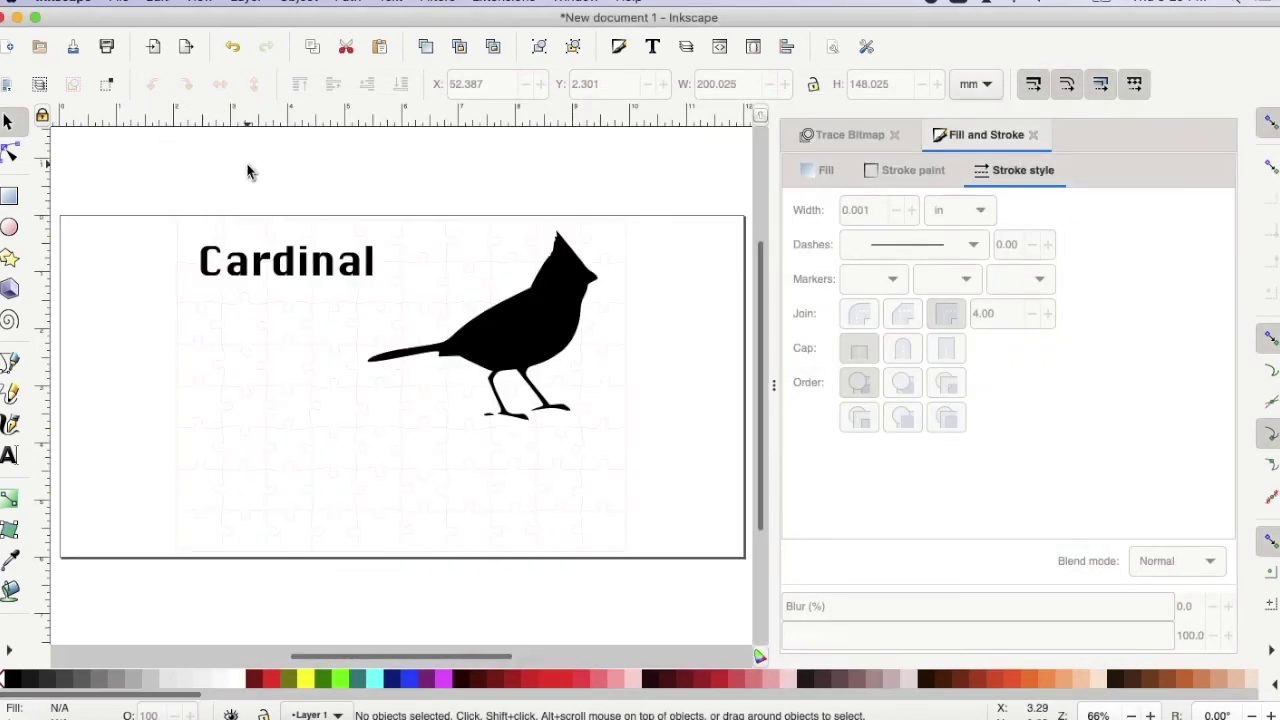